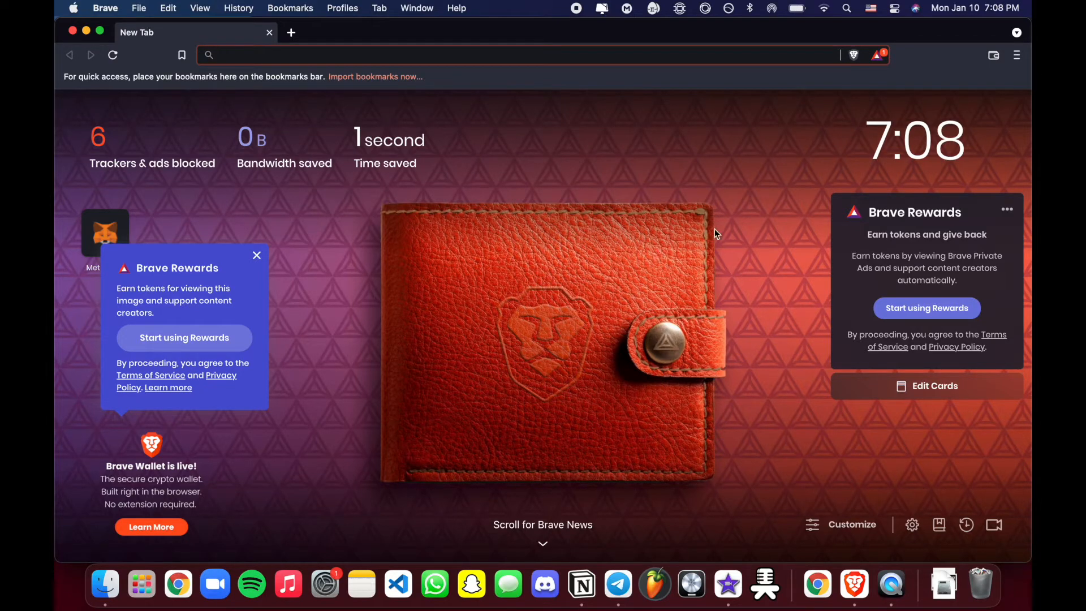
Step: Dismiss the Brave Rewards pop-up and open the metamask.io website
{"action": "left_click", "coordinate": [257, 255]}
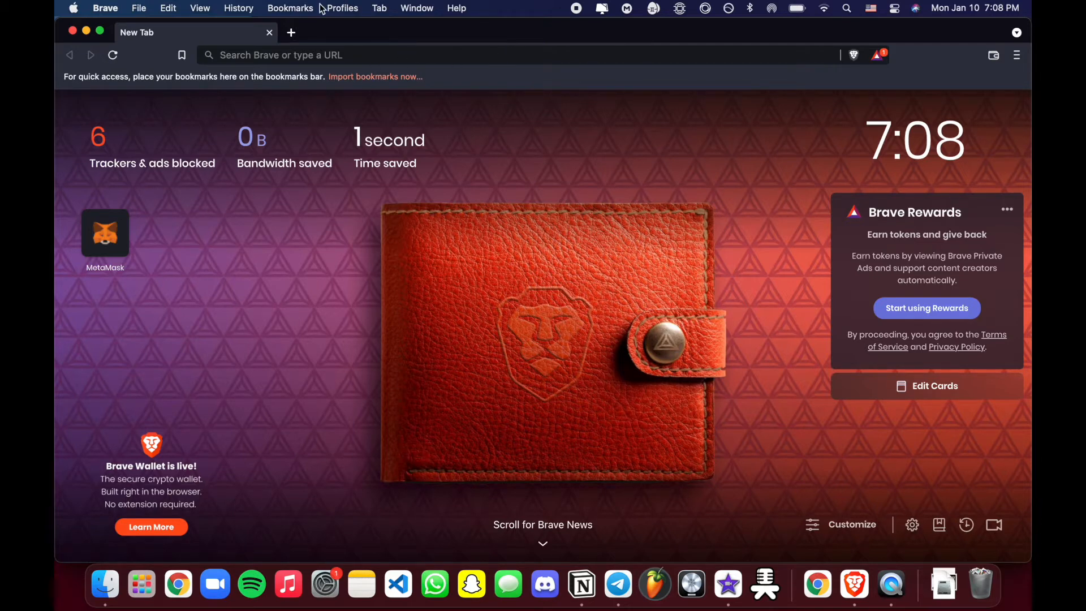
{"action": "left_click", "coordinate": [395, 50]}
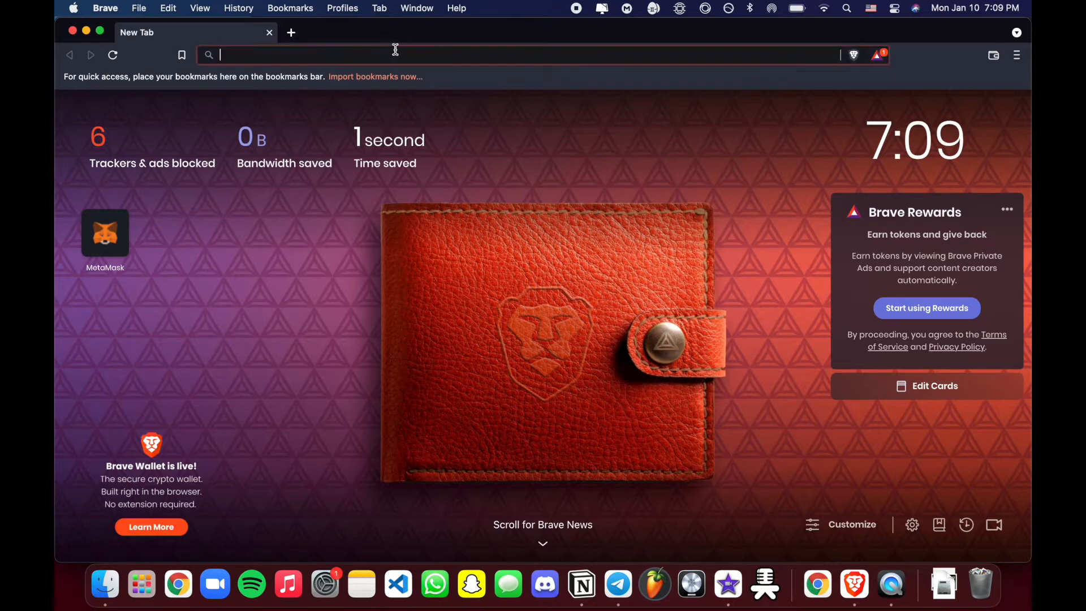
{"action": "type", "text": "metamas."}
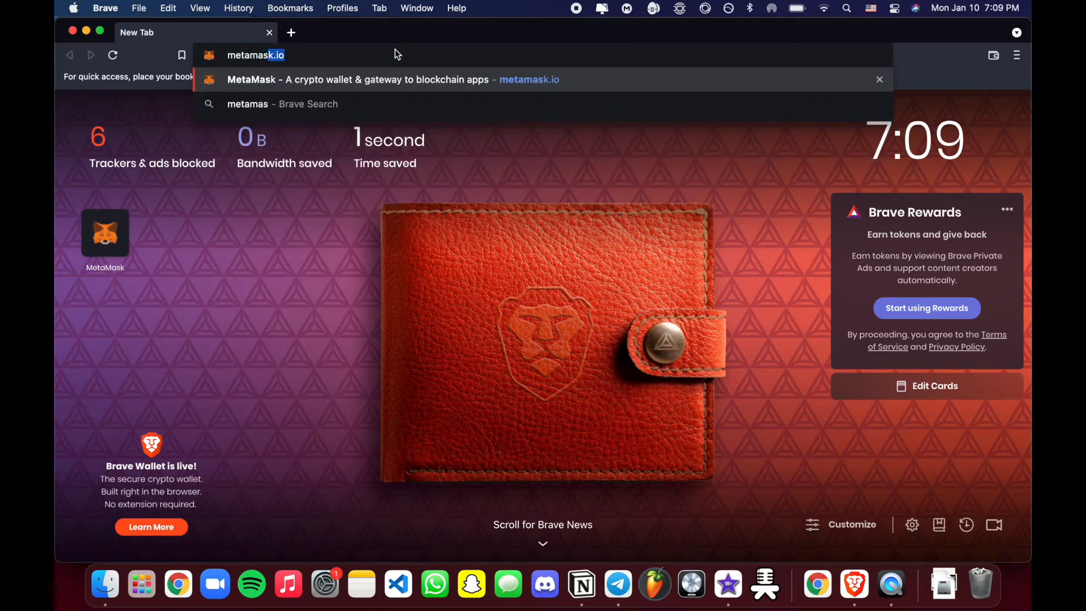
{"action": "key", "text": "BackSpace"}
{"action": "type", "text": "k.io"}
{"action": "key", "text": "Return"}
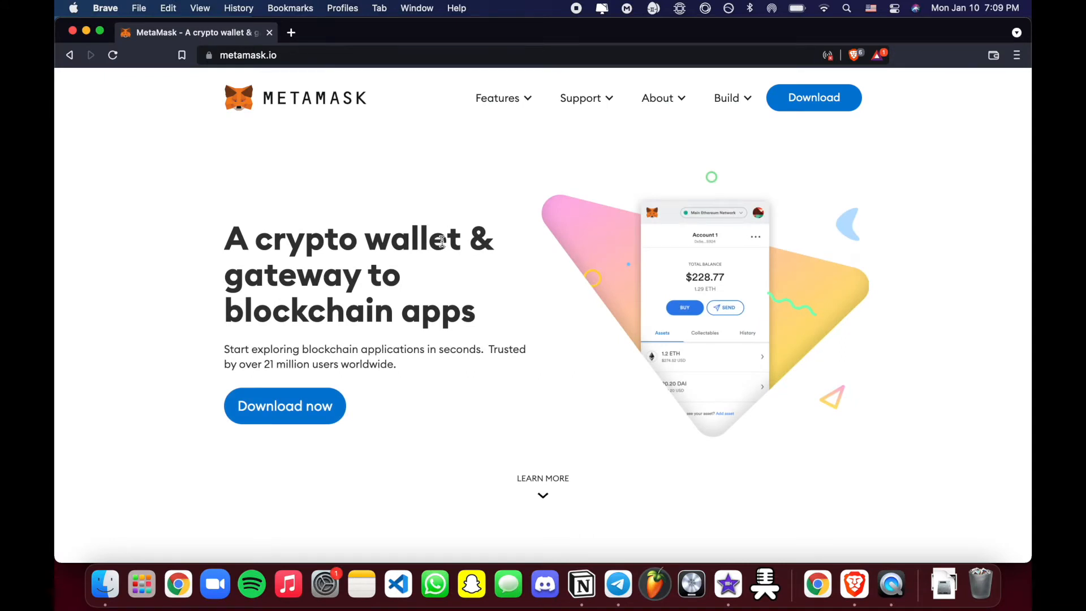
Step: Look through the MetaMask homepage and open its download page
{"action": "scroll", "coordinate": [443, 241], "scroll_direction": "down", "scroll_amount": 10}
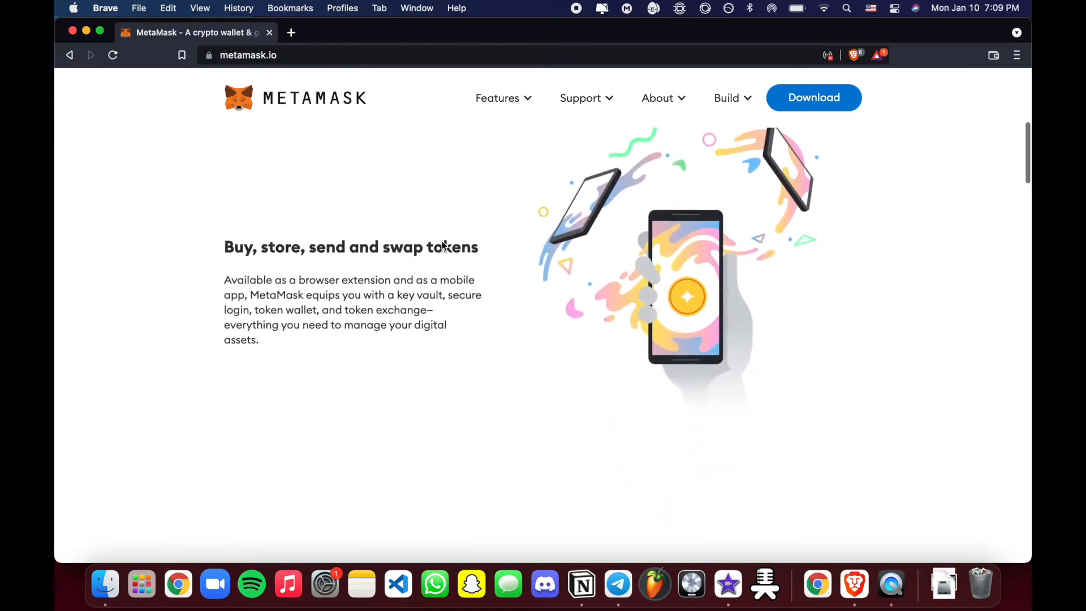
{"action": "scroll", "coordinate": [443, 245], "scroll_direction": "down", "scroll_amount": 5}
{"action": "scroll", "coordinate": [442, 245], "scroll_direction": "down", "scroll_amount": 3}
{"action": "scroll", "coordinate": [442, 245], "scroll_direction": "down", "scroll_amount": 5}
{"action": "scroll", "coordinate": [443, 245], "scroll_direction": "up", "scroll_amount": 20}
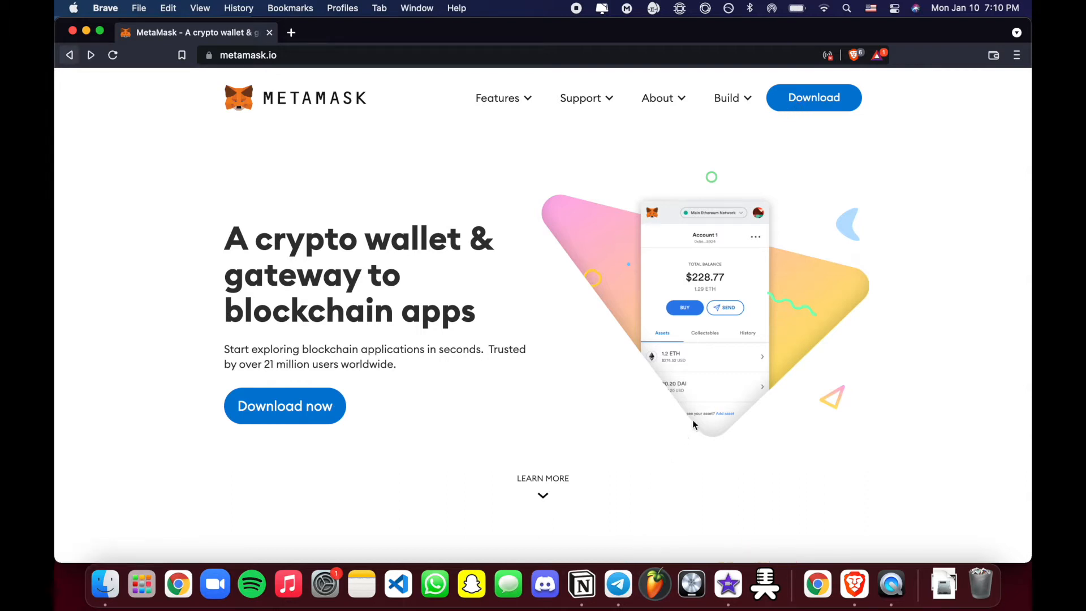
{"action": "left_click", "coordinate": [821, 105]}
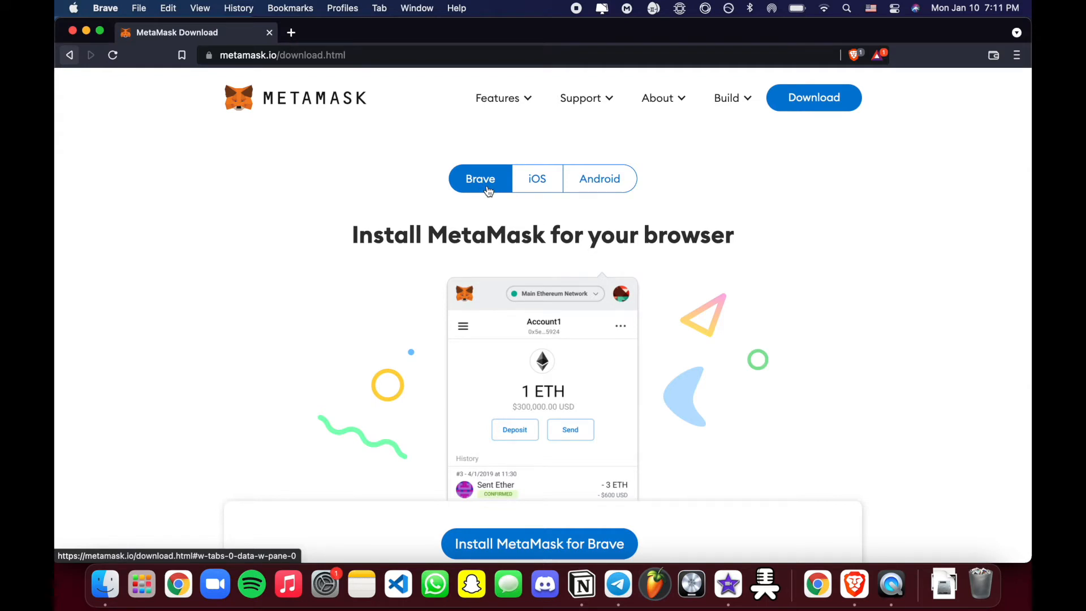
Step: Install the MetaMask extension for Brave from its Chrome Web Store listing
{"action": "scroll", "coordinate": [488, 191], "scroll_direction": "down", "scroll_amount": 1}
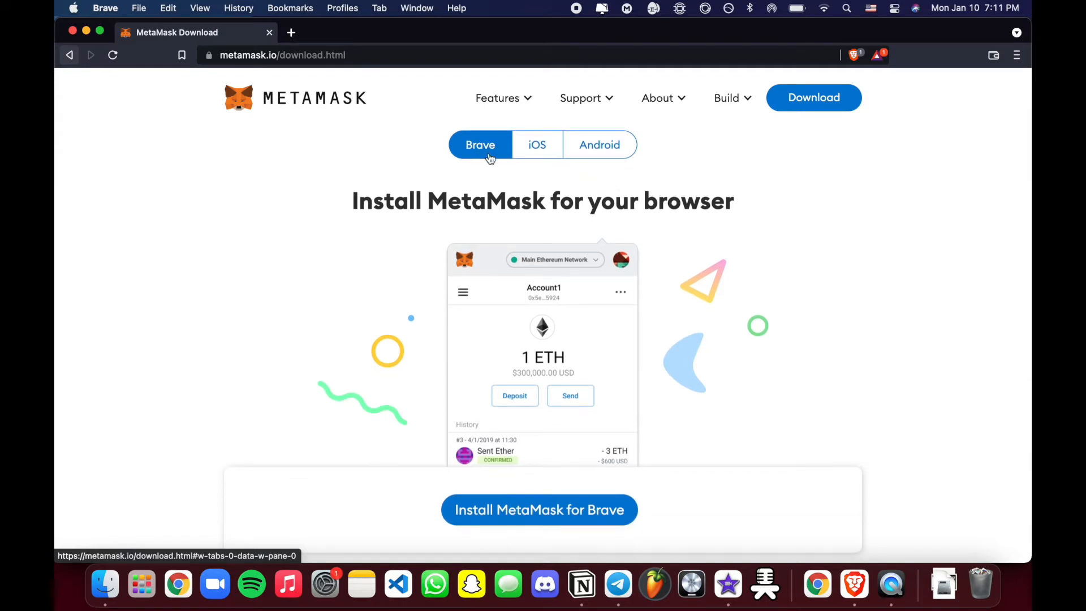
{"action": "scroll", "coordinate": [526, 219], "scroll_direction": "down", "scroll_amount": 2}
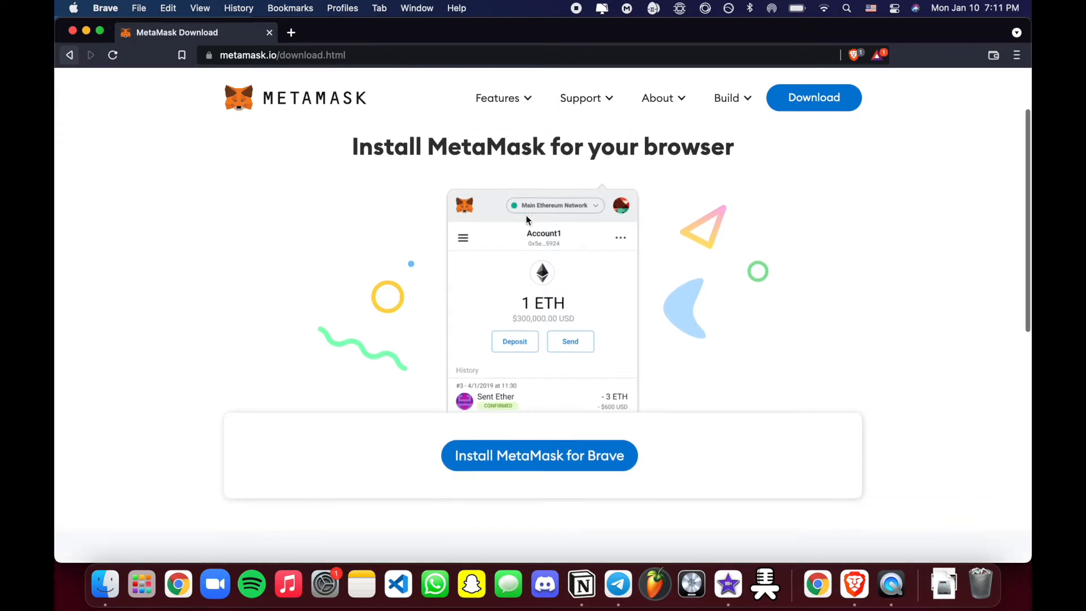
{"action": "left_click", "coordinate": [524, 448]}
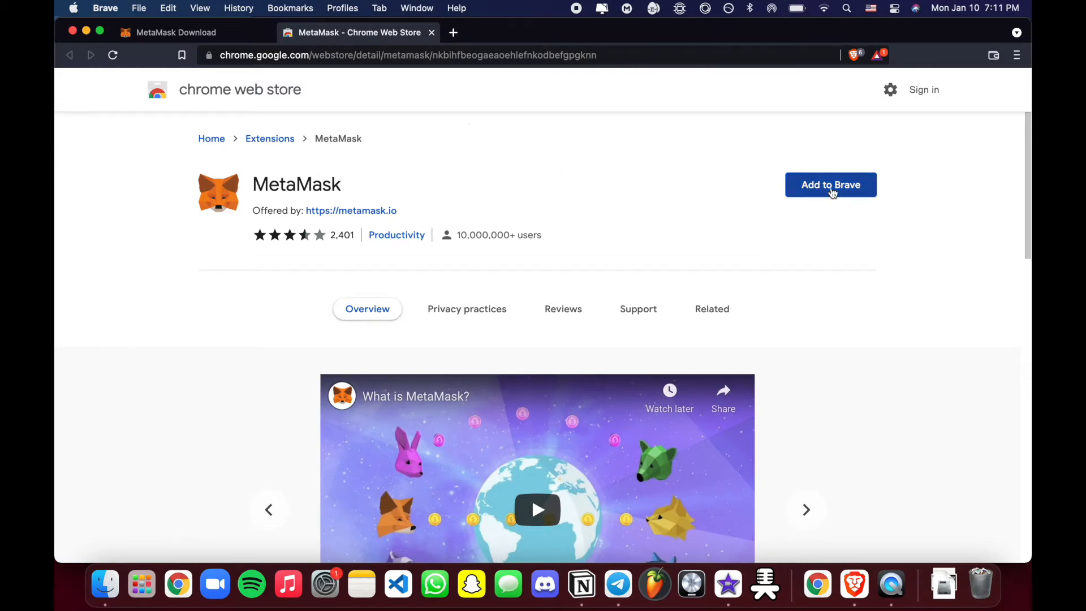
{"action": "left_click", "coordinate": [832, 193]}
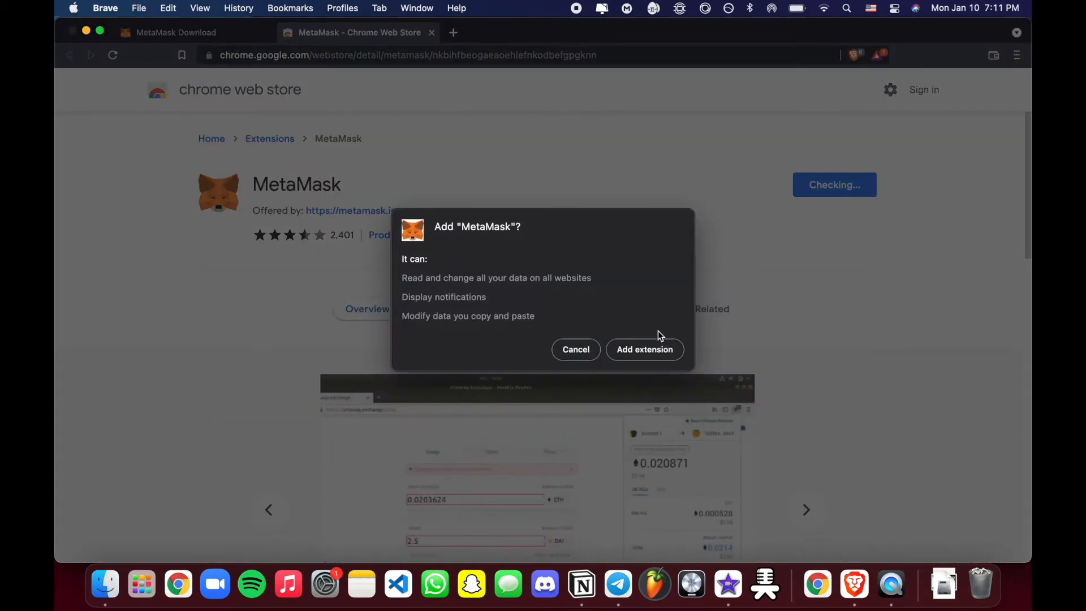
{"action": "left_click", "coordinate": [651, 350]}
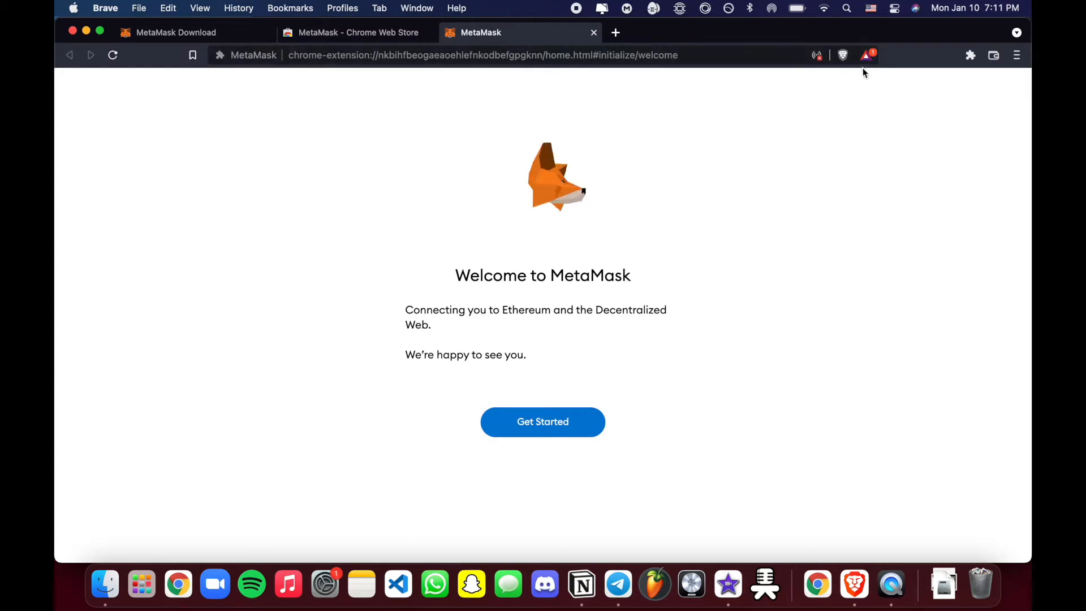
Step: Pin the MetaMask extension to the browser toolbar
{"action": "left_click", "coordinate": [971, 56]}
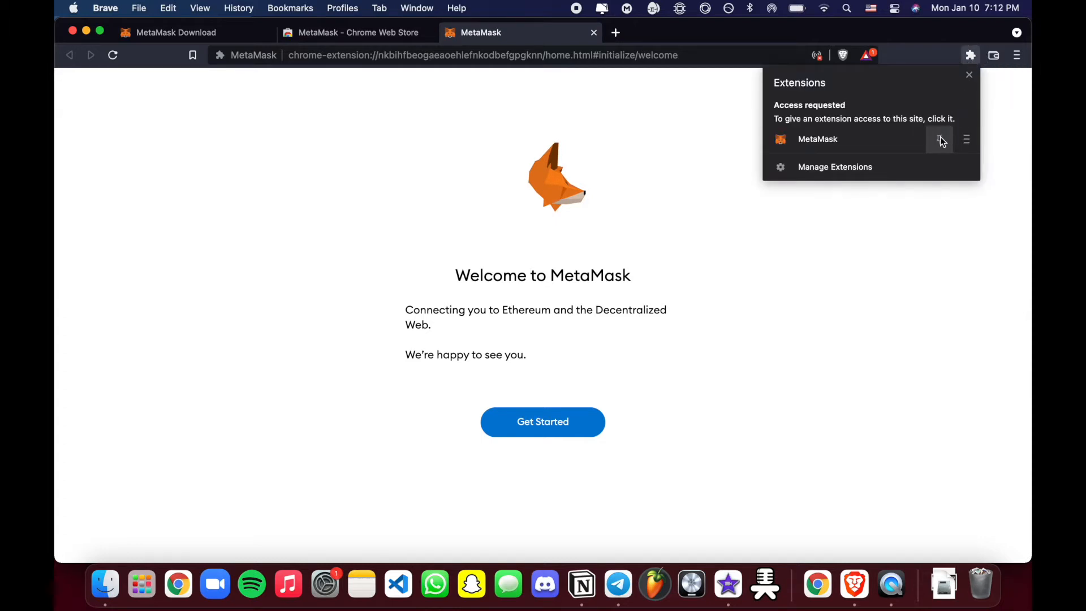
{"action": "left_click", "coordinate": [940, 139]}
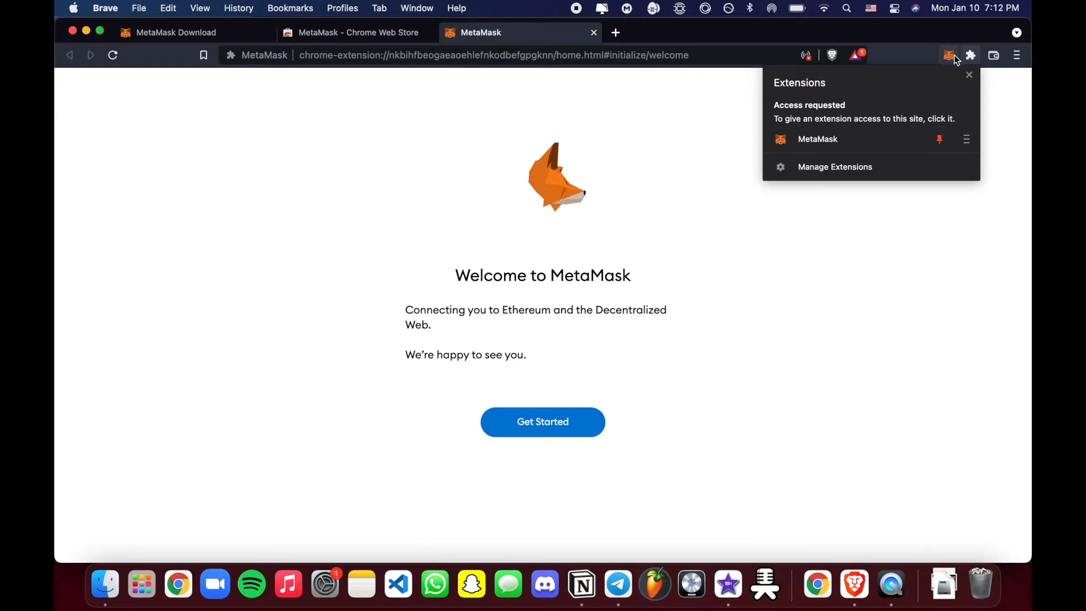
{"action": "left_click", "coordinate": [969, 76]}
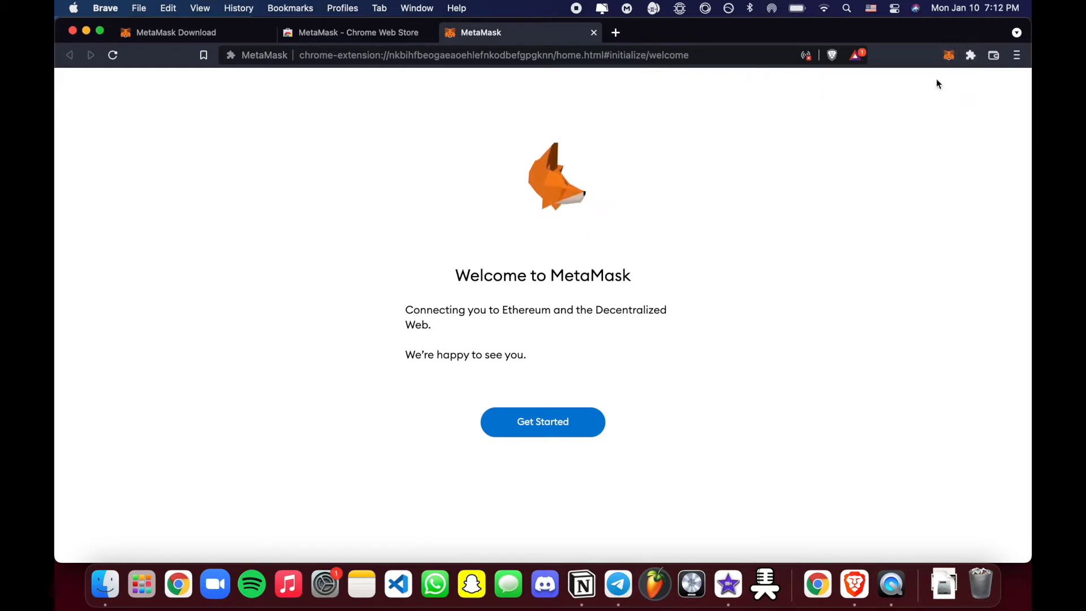
{"action": "left_click", "coordinate": [971, 55]}
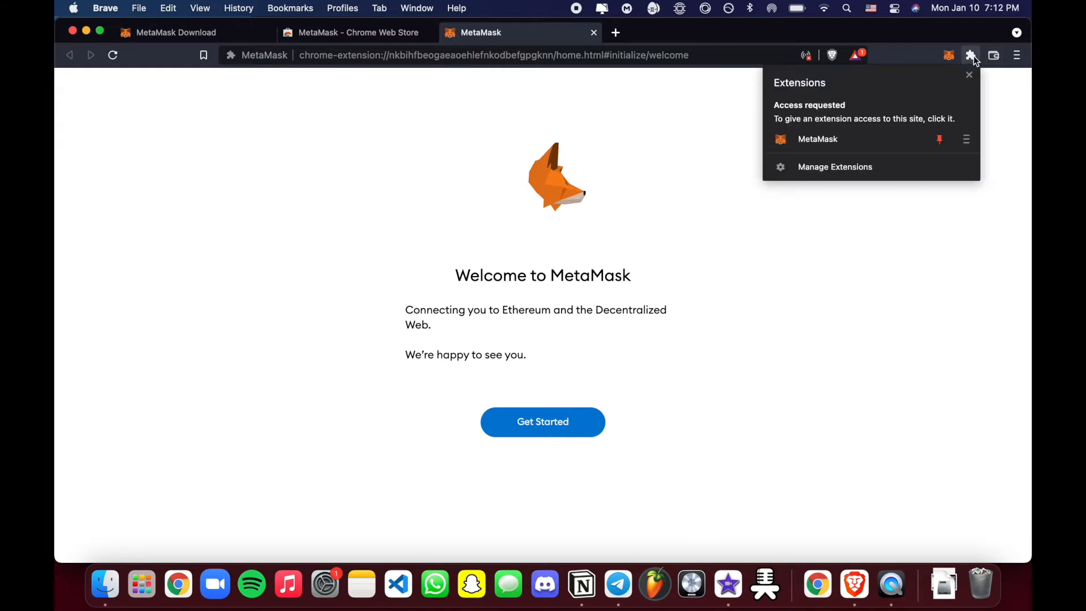
{"action": "left_click", "coordinate": [882, 50]}
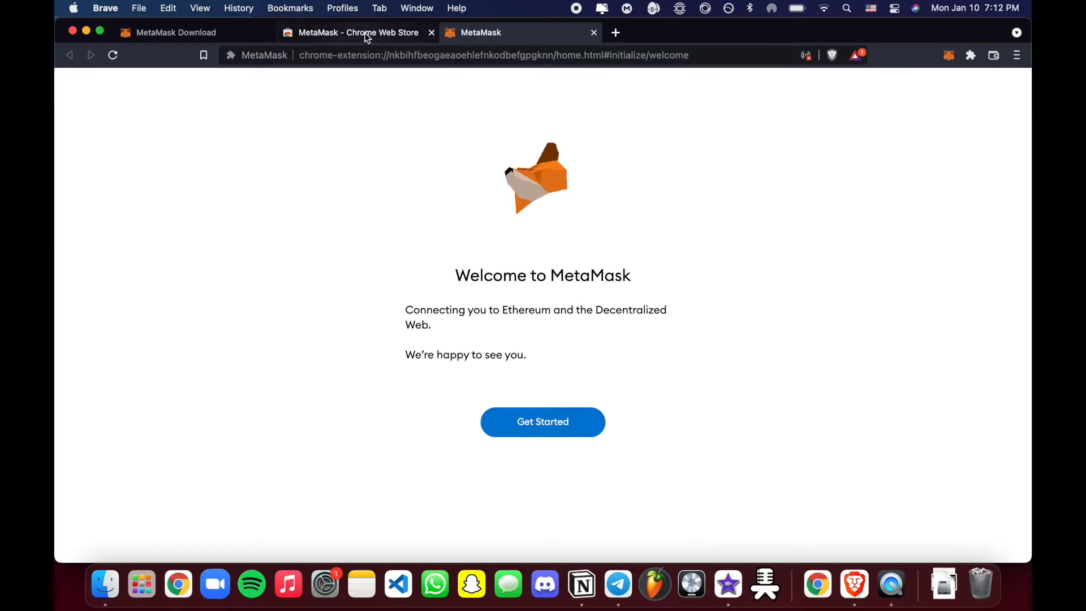
Step: Start setting up a new MetaMask wallet and agree to share usage data
{"action": "left_click", "coordinate": [555, 428]}
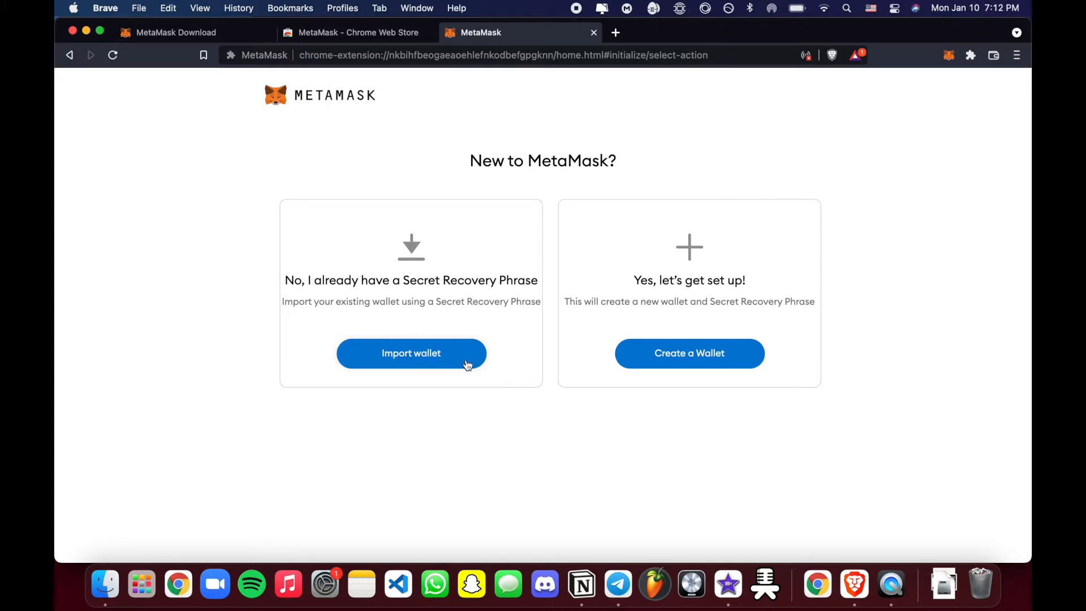
{"action": "left_click", "coordinate": [685, 356]}
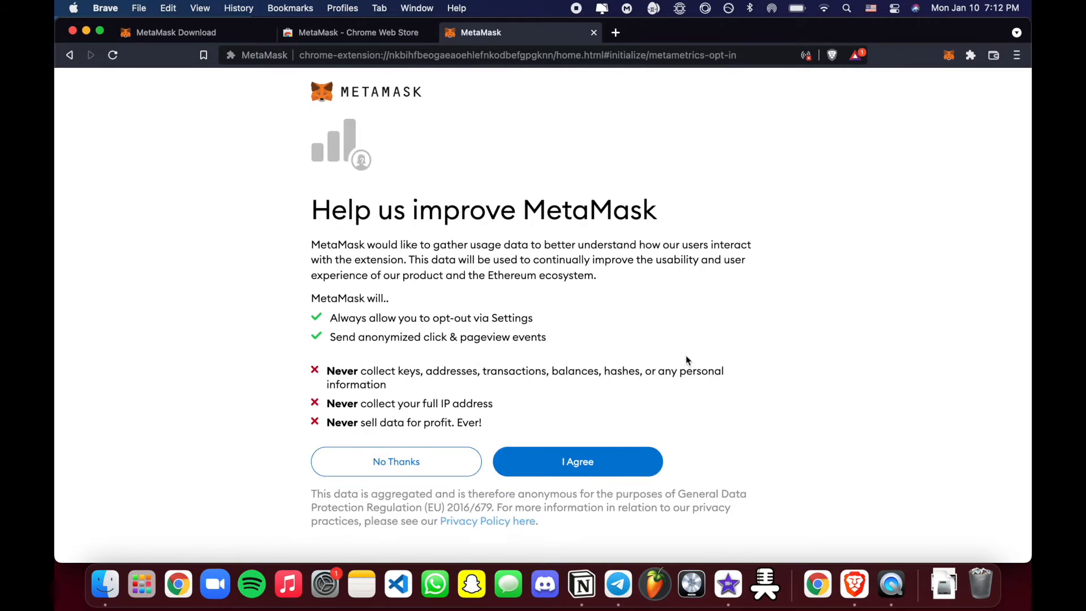
{"action": "left_click", "coordinate": [576, 462]}
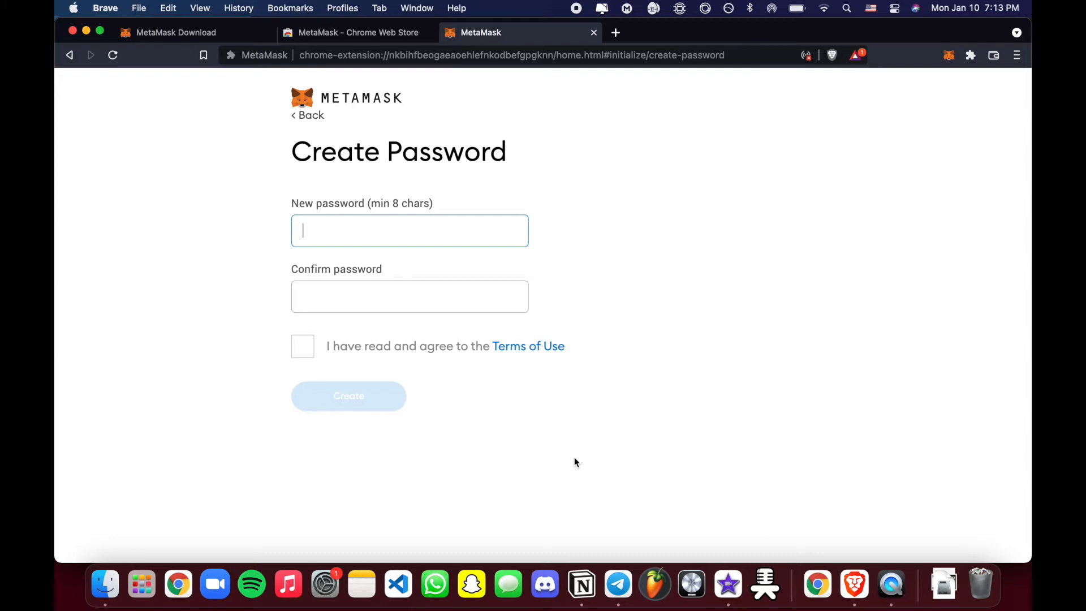
Step: Enter the new wallet password and repeat it in the confirmation field
{"action": "type", "text": "•••••••••••"}
{"action": "left_click", "coordinate": [473, 293]}
{"action": "type", "text": "•••••••••••"}
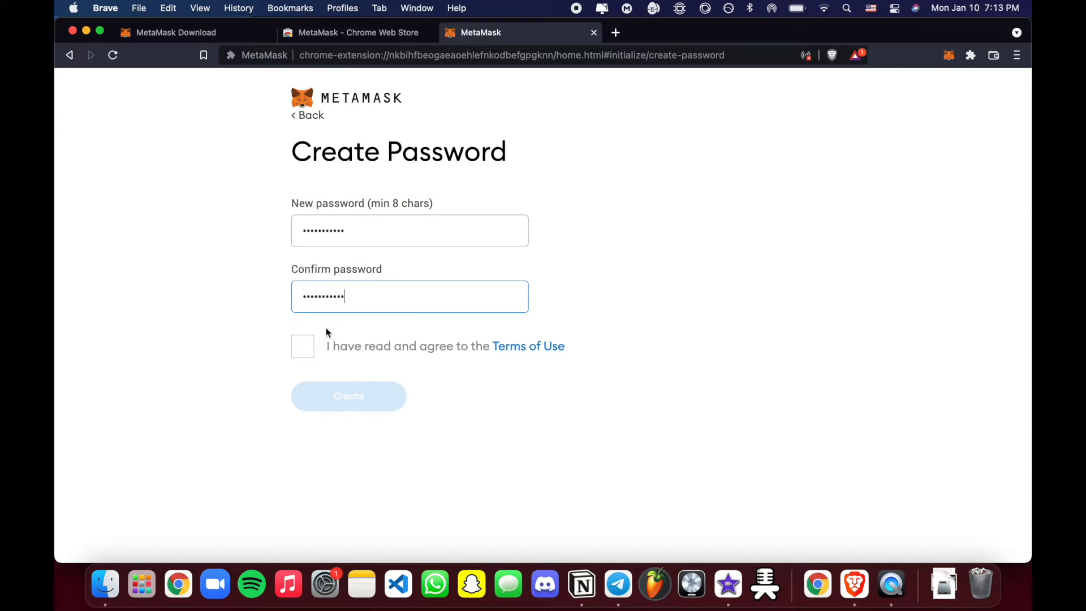
Step: Look through the MetaMask Terms of Use and close the page
{"action": "left_click", "coordinate": [503, 351]}
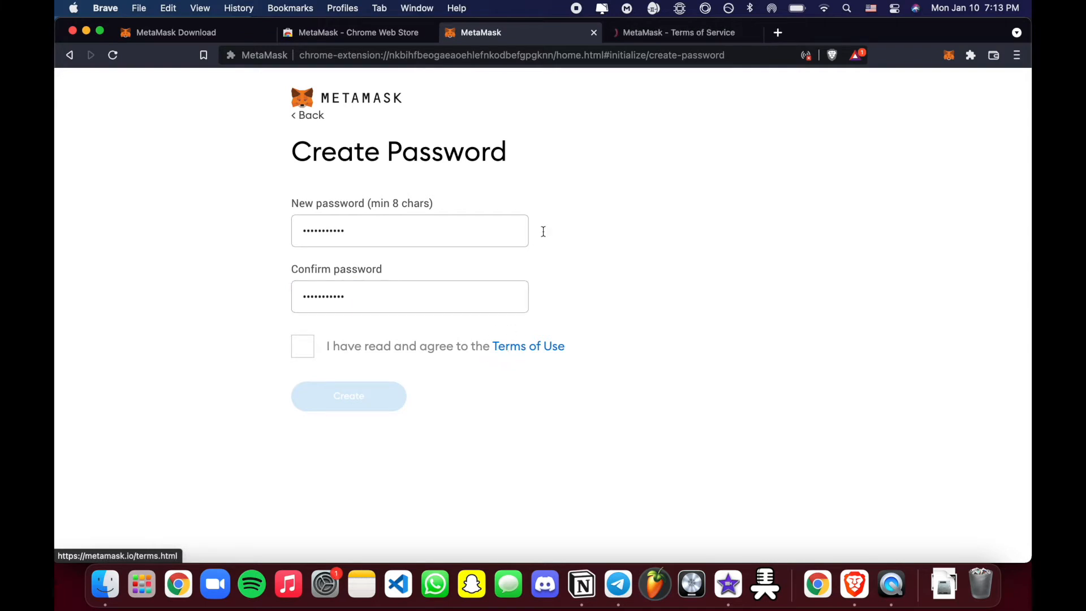
{"action": "left_click", "coordinate": [637, 34]}
{"action": "scroll", "coordinate": [523, 247], "scroll_direction": "down", "scroll_amount": 15}
{"action": "scroll", "coordinate": [522, 247], "scroll_direction": "down", "scroll_amount": 20}
{"action": "scroll", "coordinate": [523, 246], "scroll_direction": "down", "scroll_amount": 5}
{"action": "key", "text": "super+w"}
Step: Agree to the Terms of Use and create the wallet password
{"action": "left_click", "coordinate": [307, 353]}
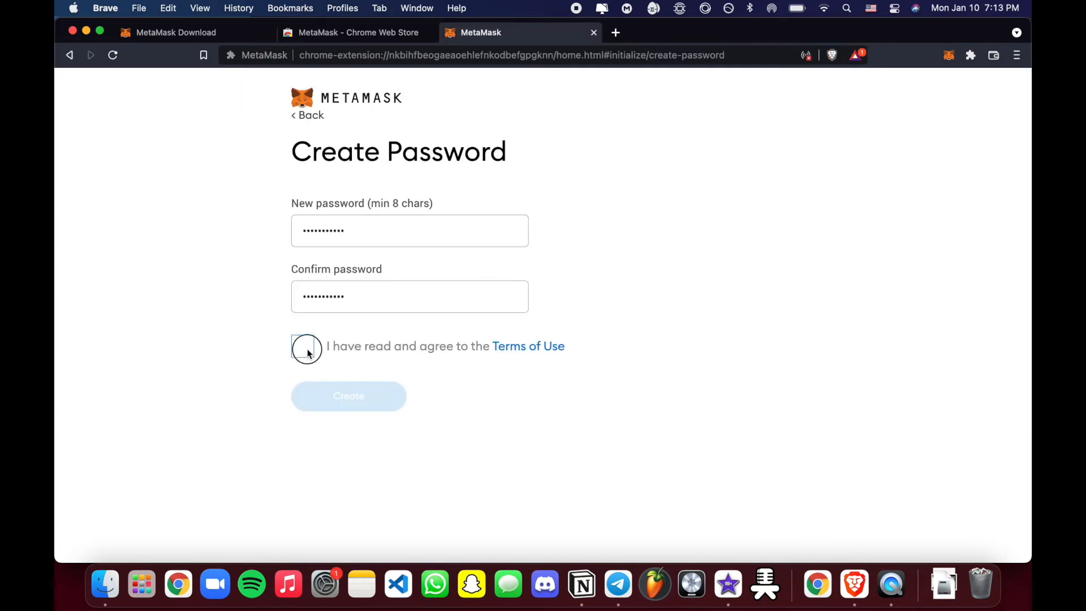
{"action": "left_click", "coordinate": [333, 399]}
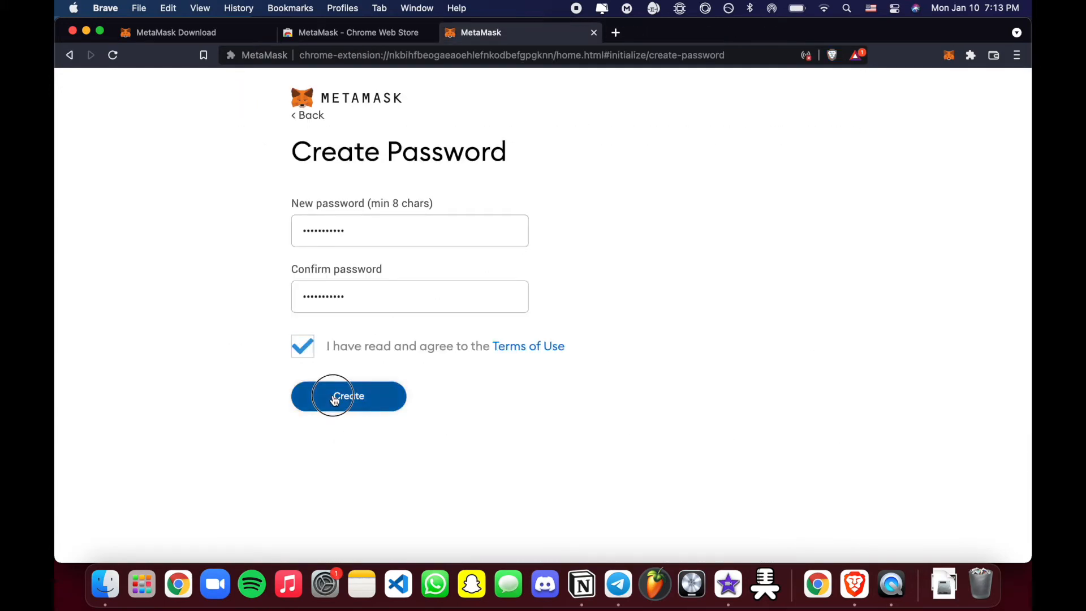
{"action": "left_click", "coordinate": [288, 349]}
{"action": "left_click", "coordinate": [346, 397]}
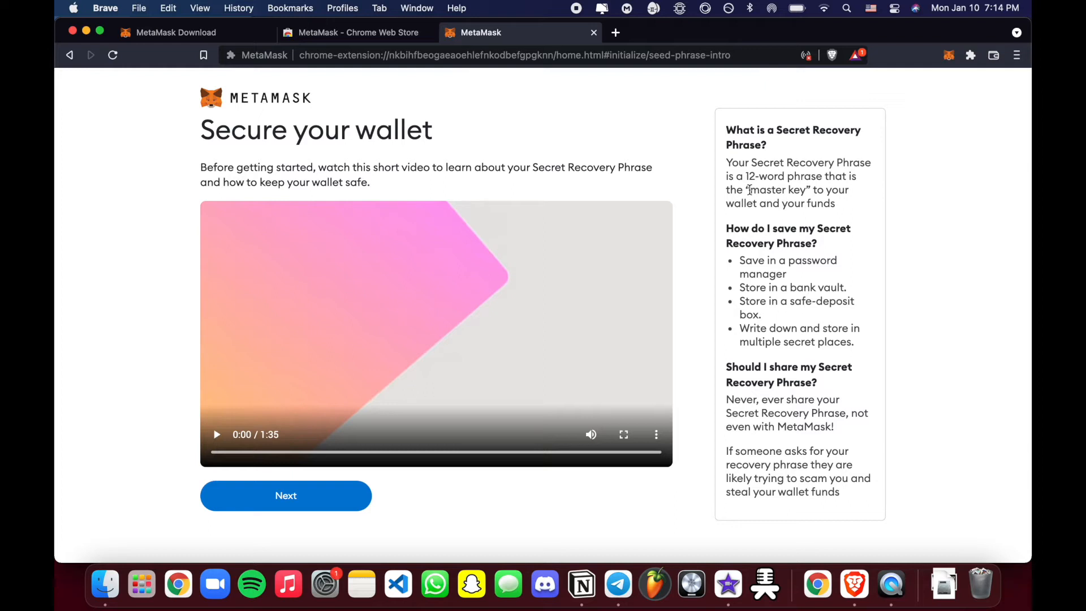
Step: Read the advice on saving the Secret Recovery Phrase and continue to the phrase page
{"action": "left_click", "coordinate": [750, 262]}
{"action": "left_click_drag", "start_coordinate": [750, 261], "coordinate": [795, 302]}
{"action": "left_click", "coordinate": [795, 309]}
{"action": "left_click", "coordinate": [790, 309]}
{"action": "left_click", "coordinate": [263, 493]}
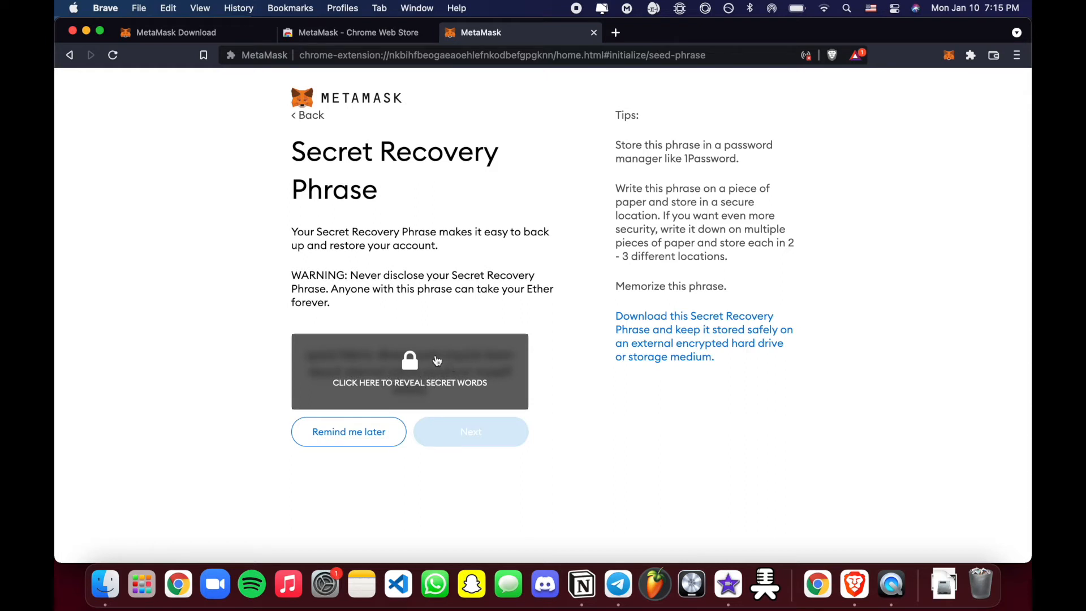
Step: Reveal and copy the full Secret Recovery Phrase, and continue to its confirmation page
{"action": "left_click", "coordinate": [404, 370]}
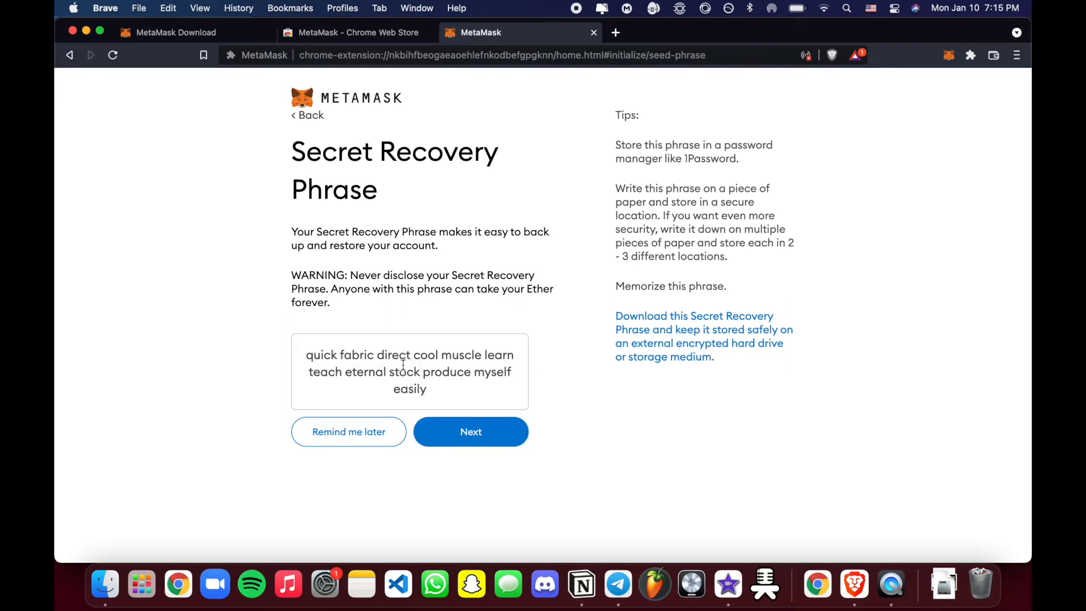
{"action": "left_click_drag", "start_coordinate": [307, 356], "coordinate": [434, 376]}
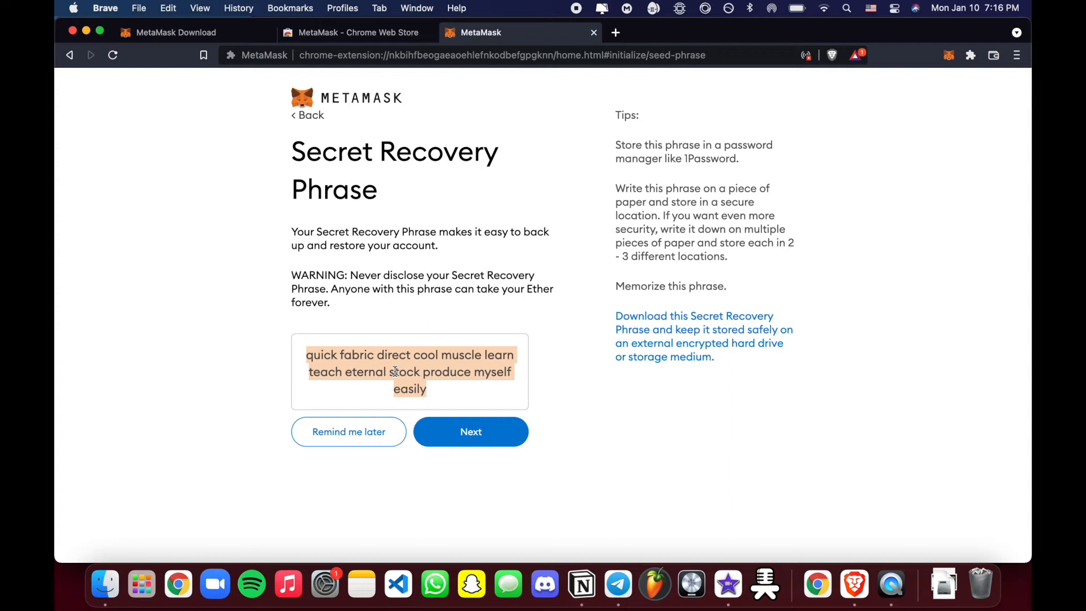
{"action": "left_click", "coordinate": [309, 357]}
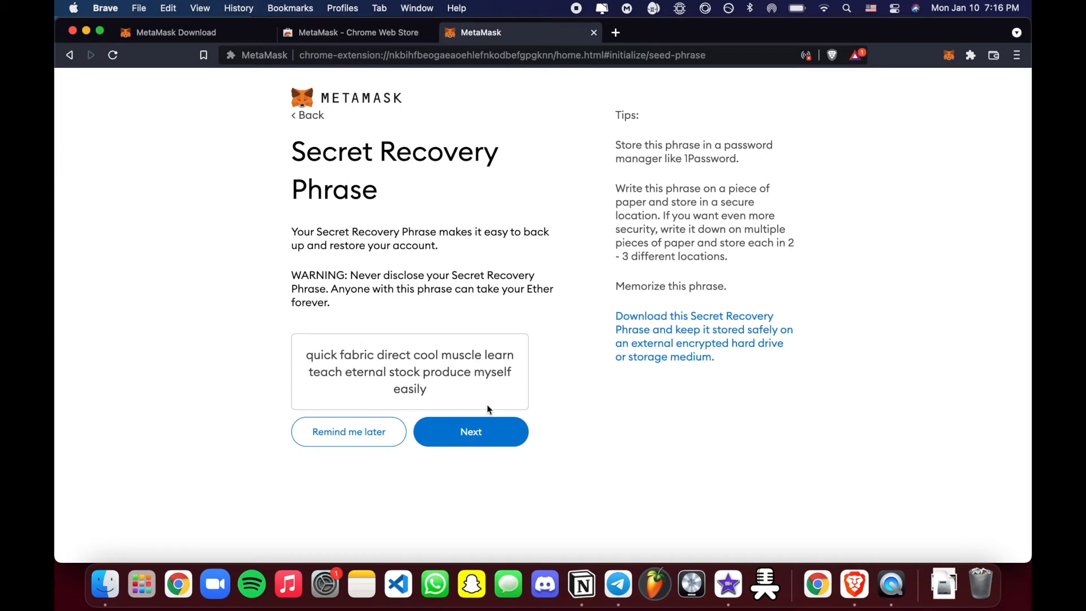
{"action": "left_click_drag", "start_coordinate": [308, 355], "coordinate": [435, 395]}
{"action": "key", "text": "super+c"}
{"action": "left_click", "coordinate": [471, 432]}
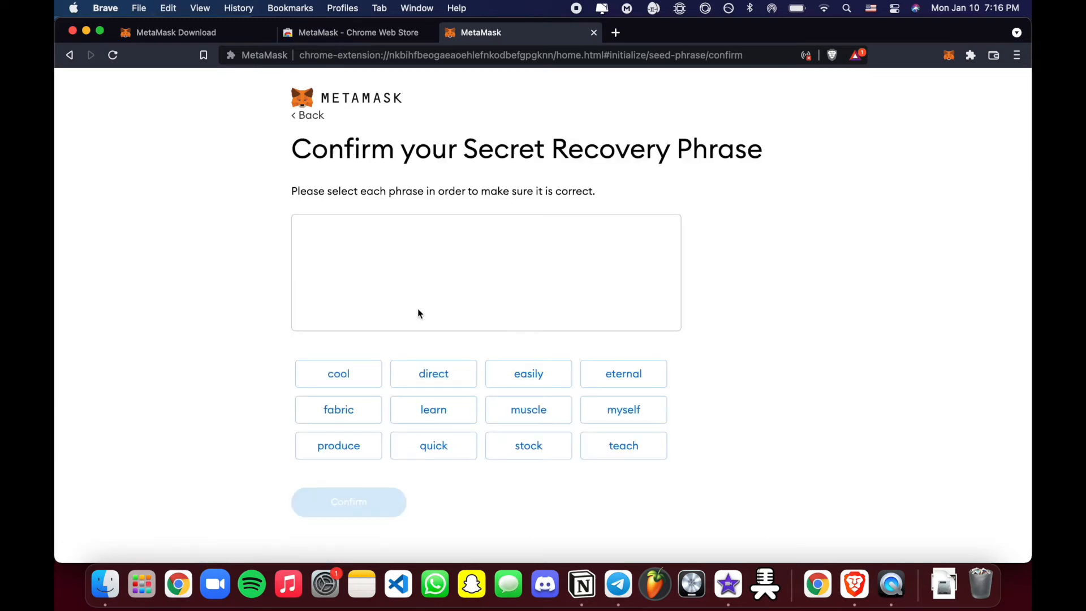
Step: Paste the Secret Recovery Phrase into a new tab's address bar for reference and return to the confirmation page
{"action": "key", "text": "super+t"}
{"action": "key", "text": "super+v"}
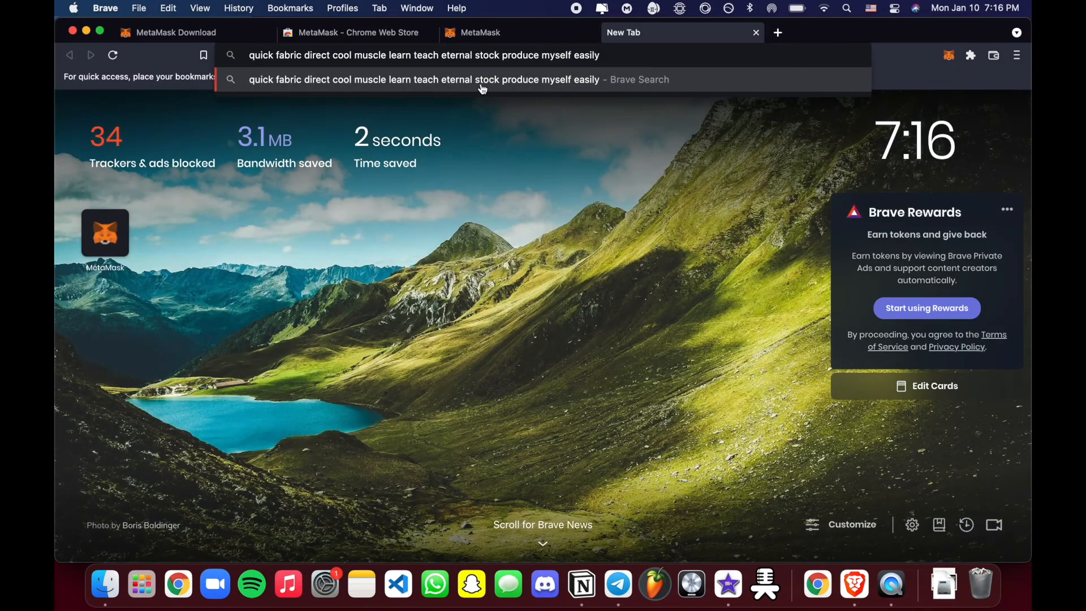
{"action": "left_click", "coordinate": [473, 35]}
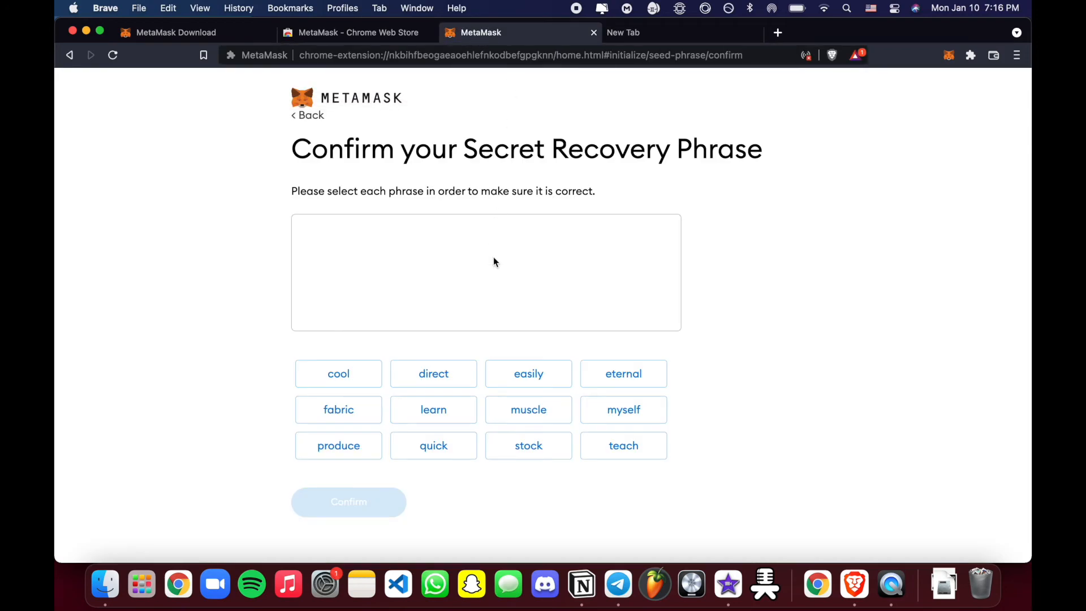
{"action": "left_click", "coordinate": [624, 34]}
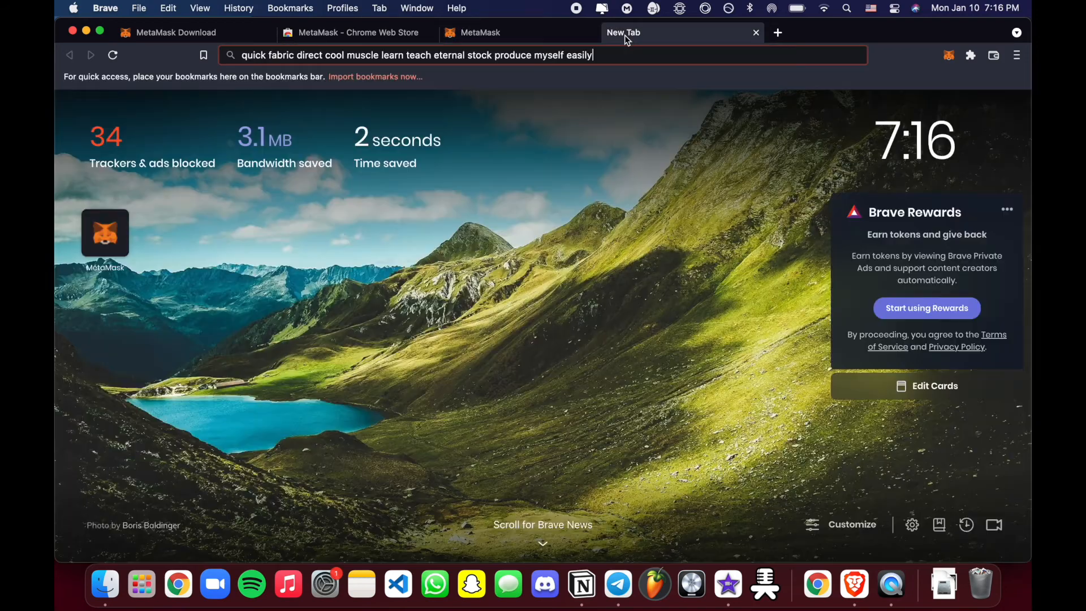
{"action": "left_click", "coordinate": [537, 35]}
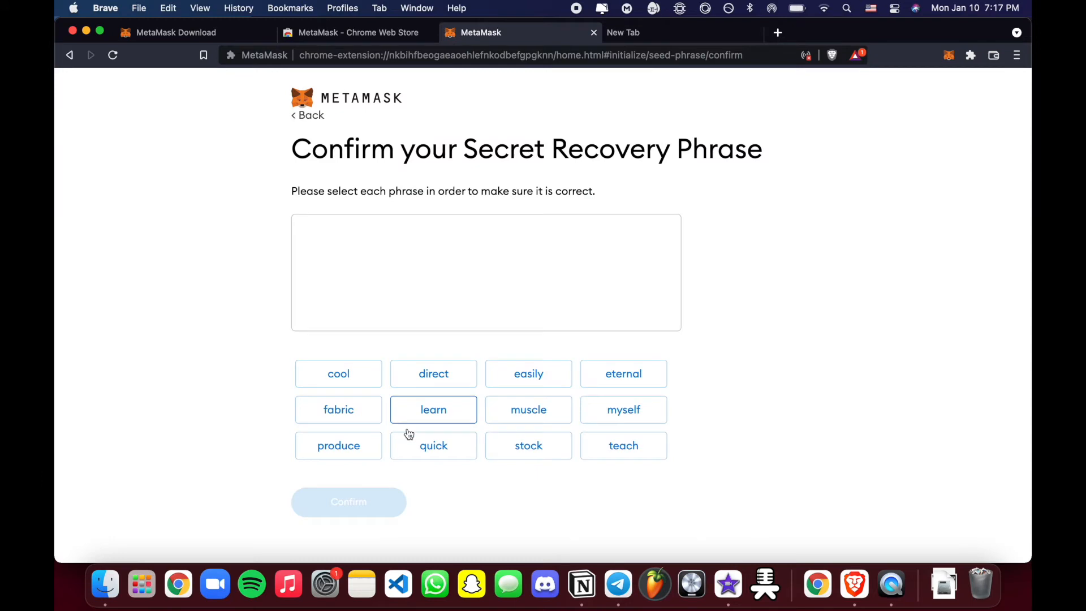
Step: Select the first eight words of the Secret Recovery Phrase in order, checking them against the copy in the other tab
{"action": "left_click", "coordinate": [433, 450]}
{"action": "left_click", "coordinate": [339, 410]}
{"action": "left_click", "coordinate": [444, 376]}
{"action": "left_click", "coordinate": [338, 374]}
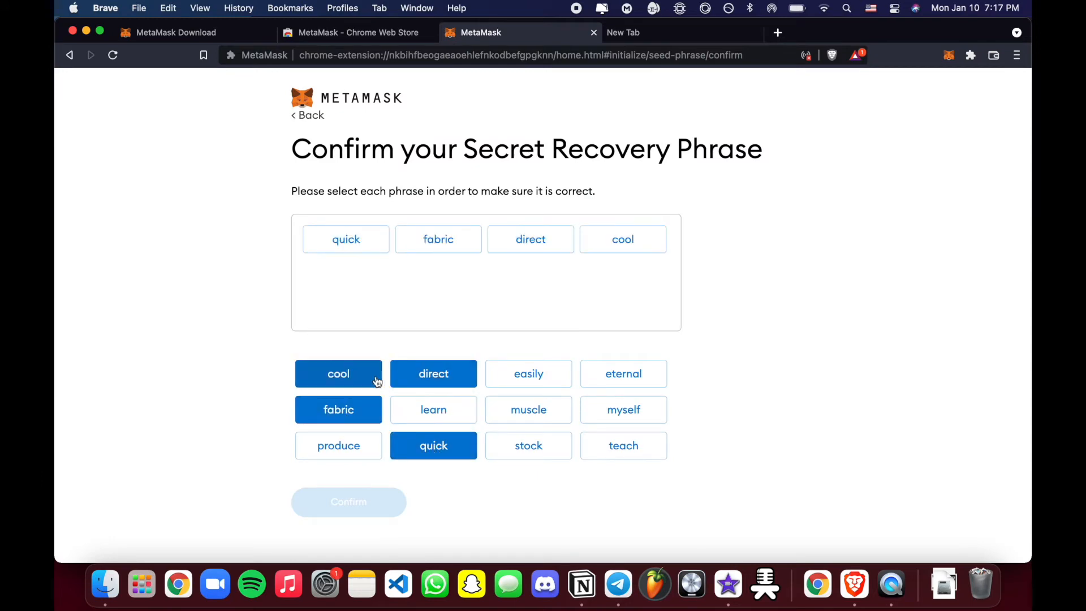
{"action": "left_click", "coordinate": [639, 36]}
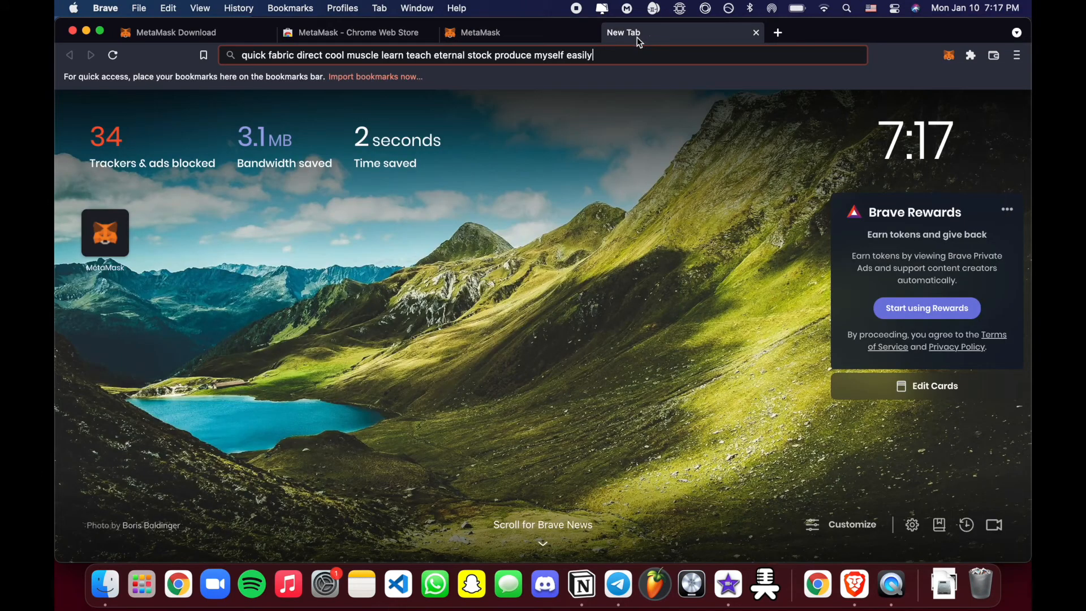
{"action": "left_click", "coordinate": [532, 35]}
{"action": "left_click", "coordinate": [506, 411]}
{"action": "left_click", "coordinate": [469, 408]}
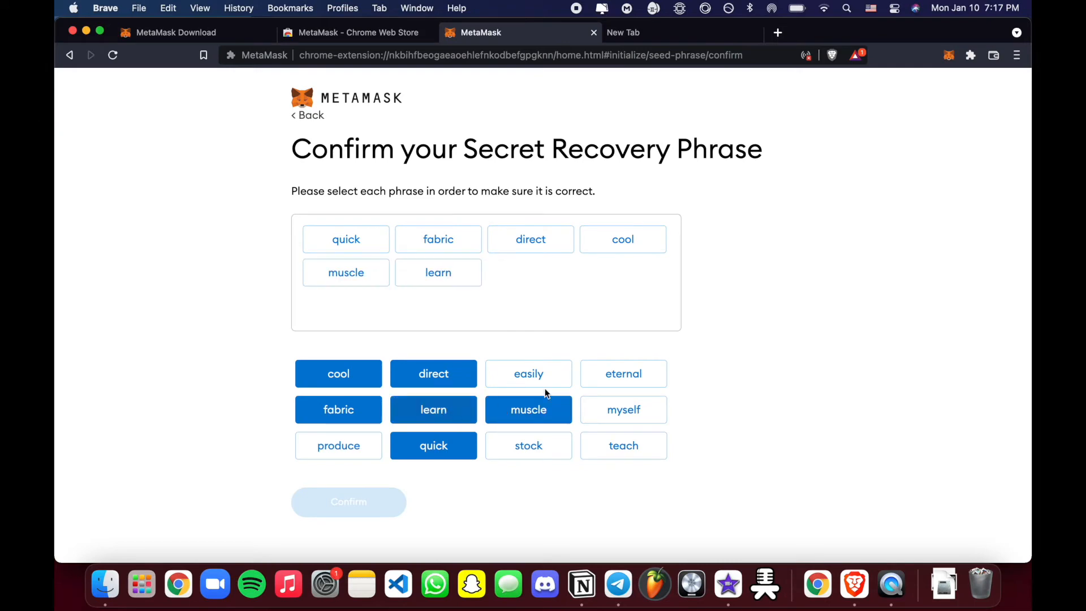
{"action": "left_click", "coordinate": [633, 447]}
{"action": "left_click", "coordinate": [599, 379]}
{"action": "left_click", "coordinate": [685, 36]}
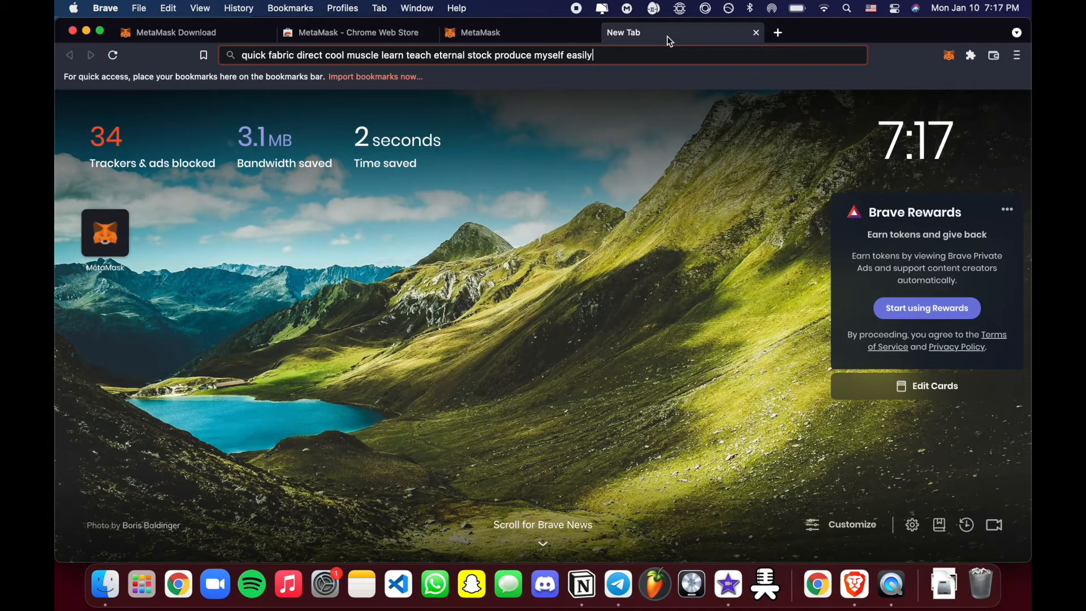
{"action": "left_click", "coordinate": [529, 34]}
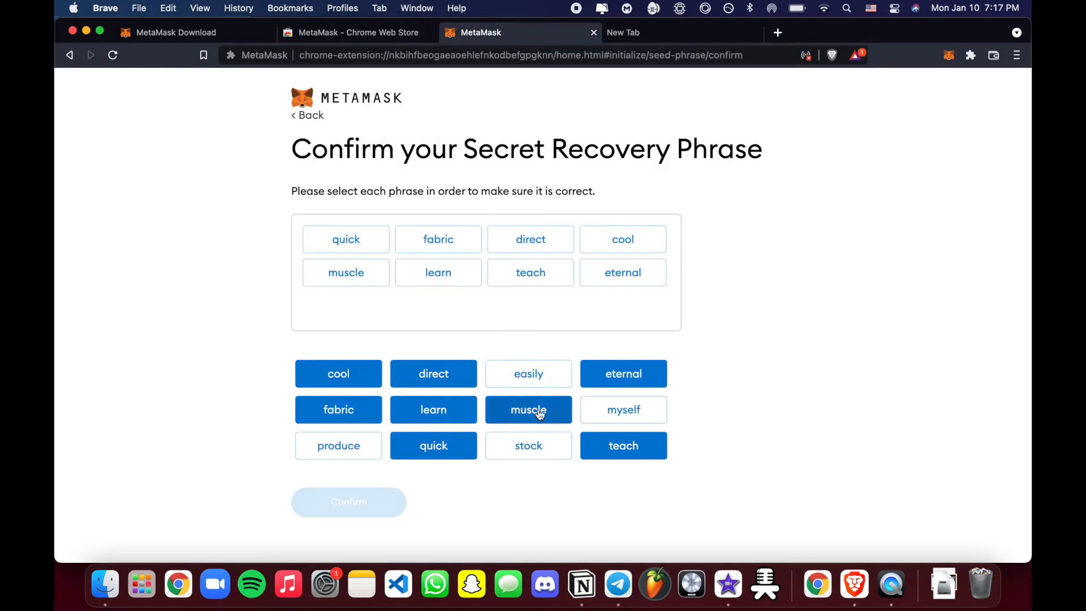
Step: Select the last four words of the Secret Recovery Phrase in order and confirm the completed phrase
{"action": "left_click", "coordinate": [557, 445]}
{"action": "left_click", "coordinate": [351, 458]}
{"action": "left_click", "coordinate": [624, 411]}
{"action": "left_click", "coordinate": [520, 380]}
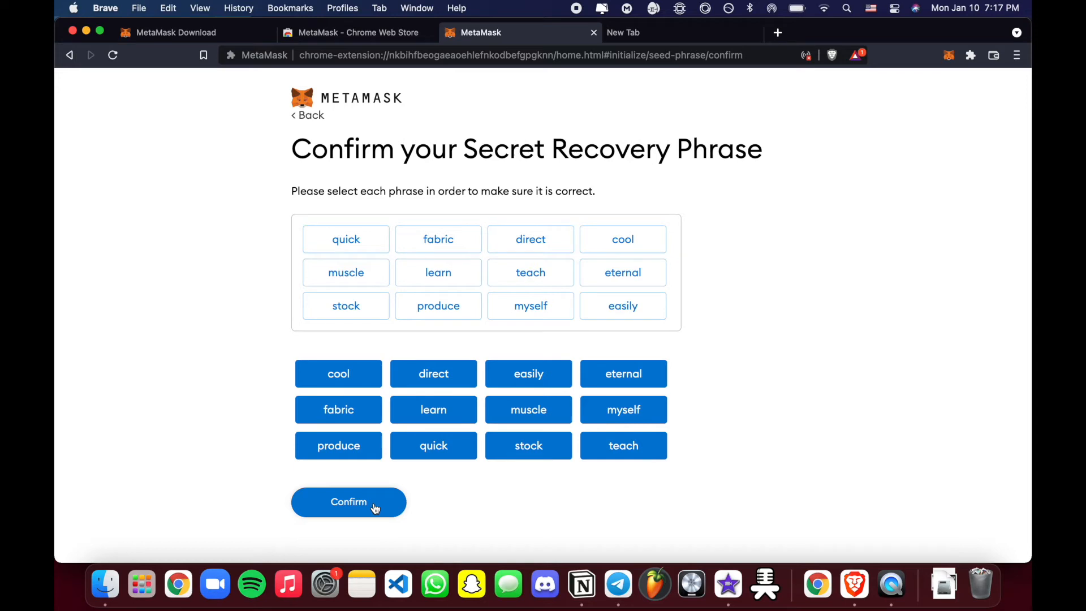
{"action": "left_click", "coordinate": [356, 507]}
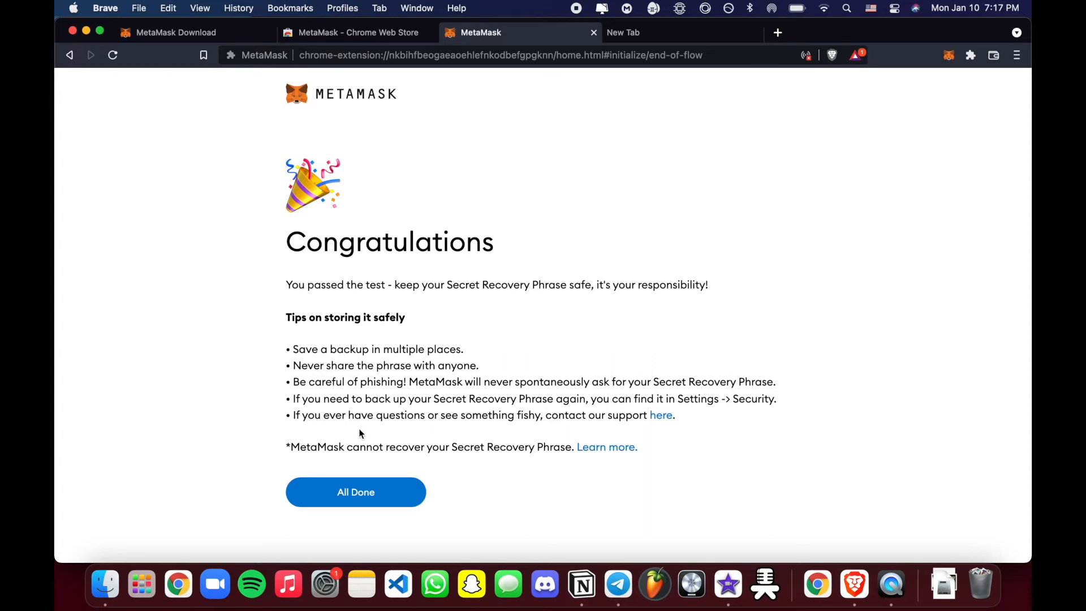
Step: Review the tips on storing the phrase safely, finish the wallet setup and dismiss the What's new announcement
{"action": "left_click", "coordinate": [295, 352]}
{"action": "left_click", "coordinate": [375, 496]}
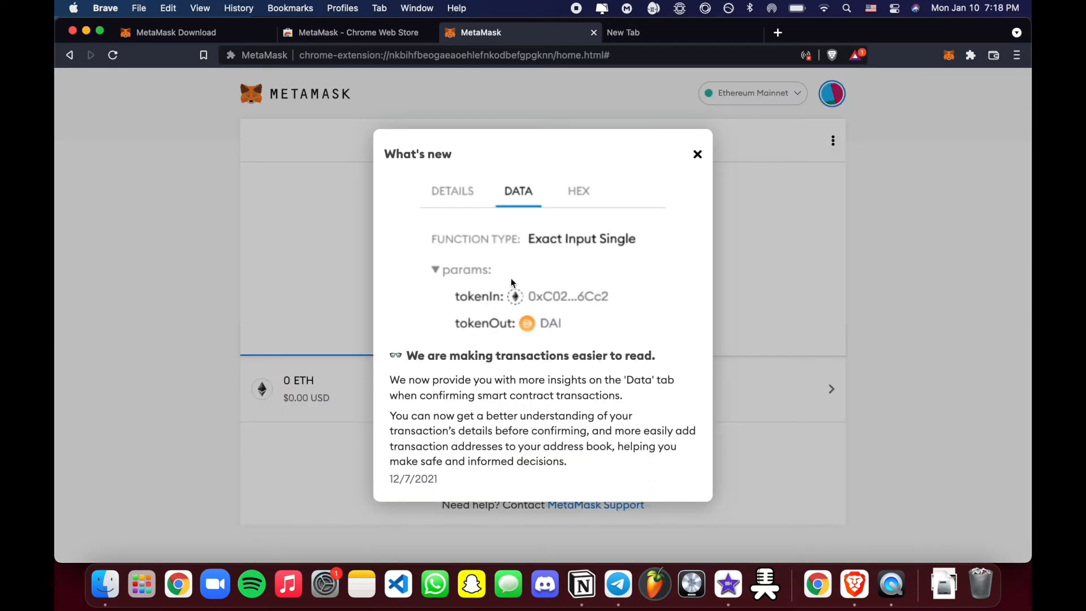
{"action": "left_click", "coordinate": [697, 155]}
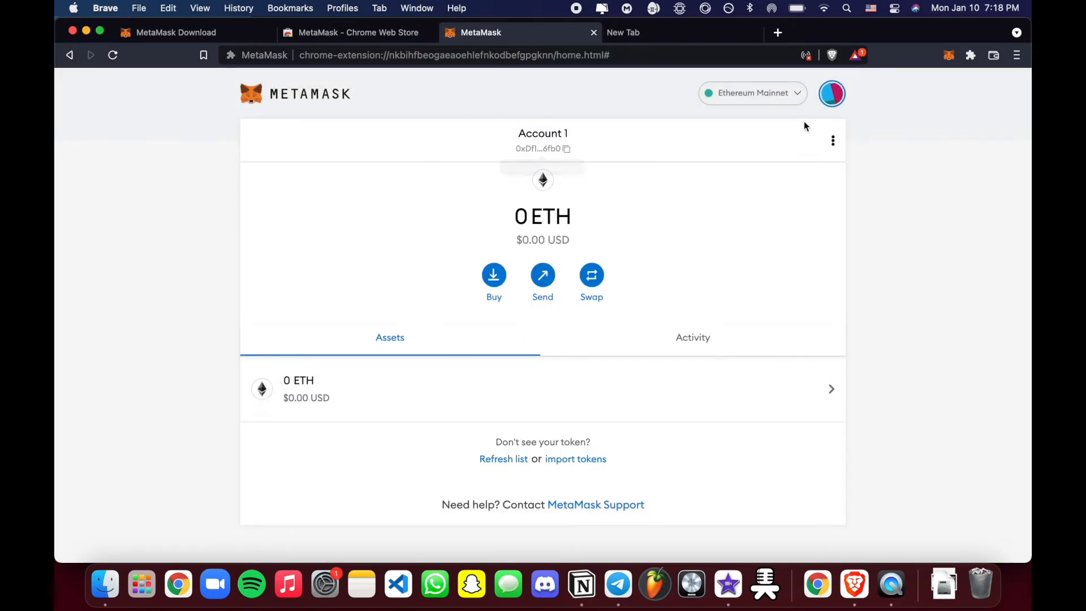
Step: Check the wallet's extension popup, close the full-page wallet tab and clear the Secret Recovery Phrase from the remaining tab's address bar
{"action": "left_click", "coordinate": [950, 60]}
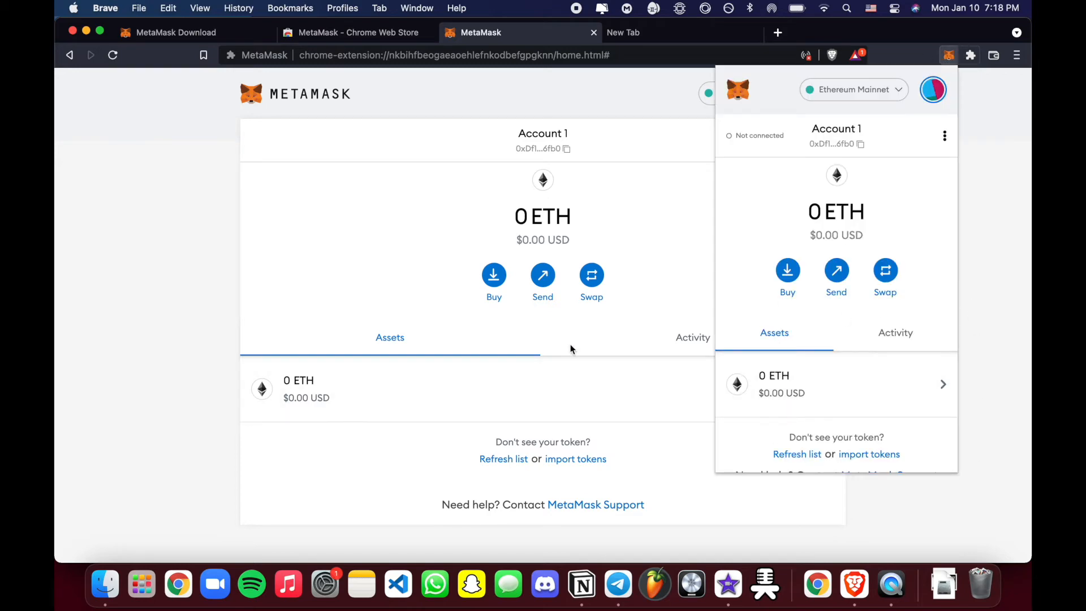
{"action": "left_click", "coordinate": [688, 228]}
{"action": "key", "text": "super+w"}
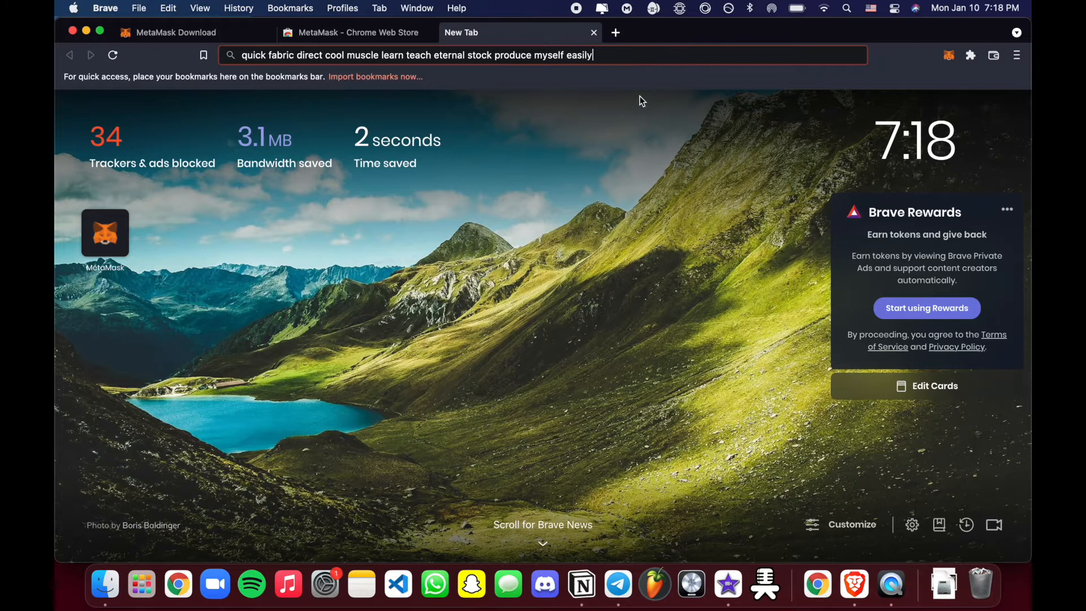
{"action": "key", "text": "super+BackSpace"}
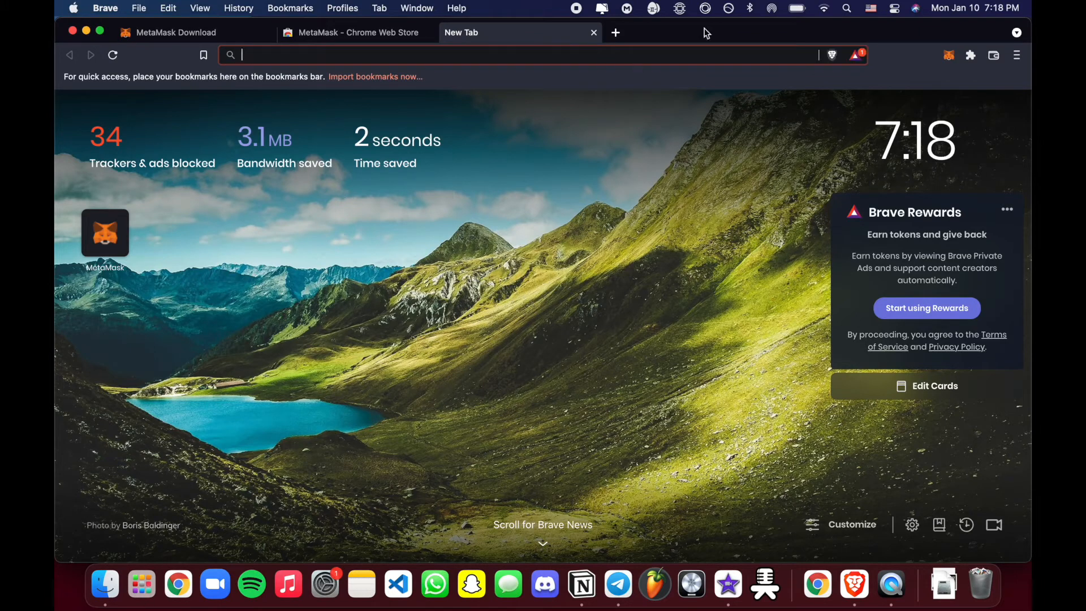
Step: Turn on Show test networks in the wallet's Advanced settings and view the expanded network list
{"action": "left_click", "coordinate": [949, 57]}
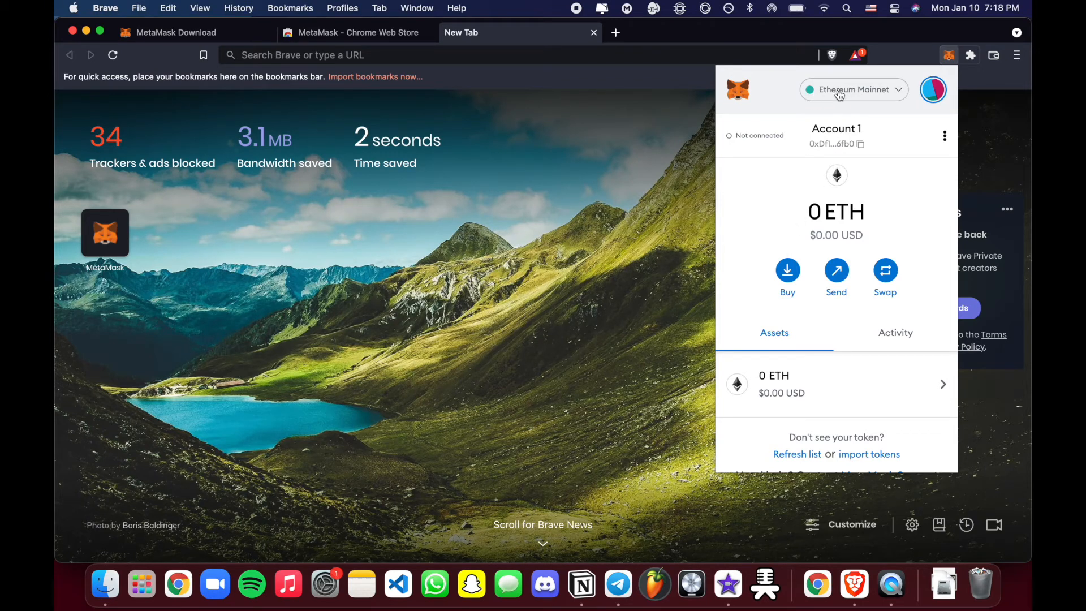
{"action": "left_click", "coordinate": [876, 99]}
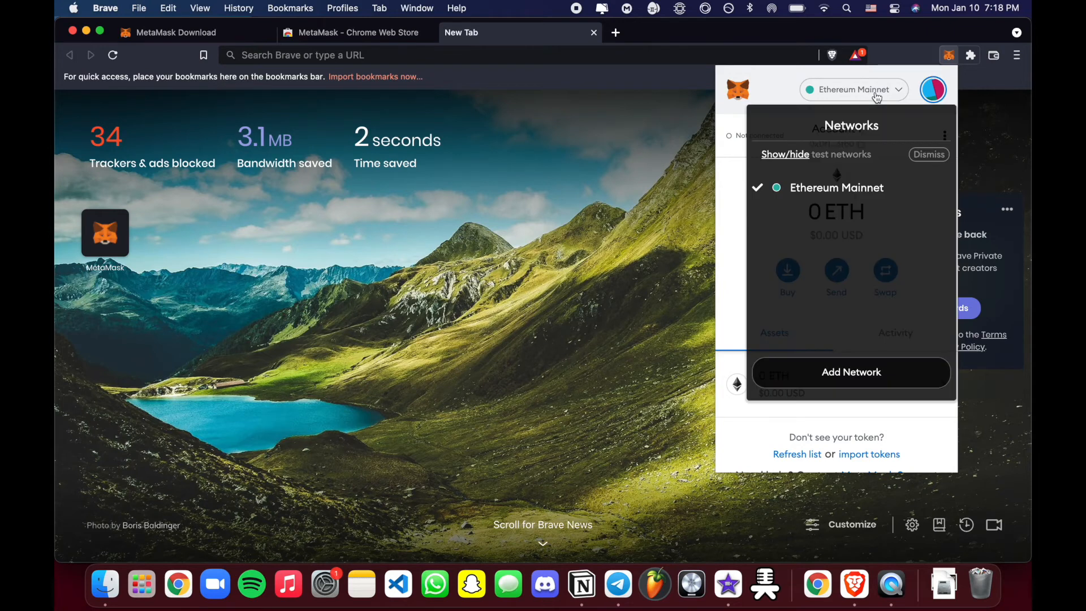
{"action": "left_click", "coordinate": [792, 153]}
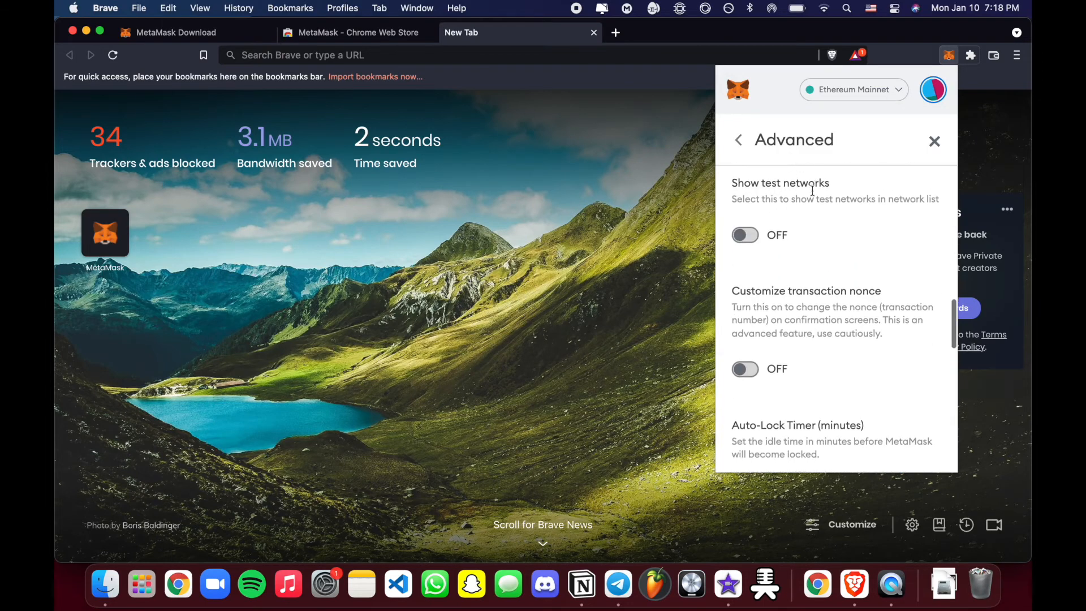
{"action": "left_click", "coordinate": [745, 234]}
{"action": "left_click", "coordinate": [853, 89]}
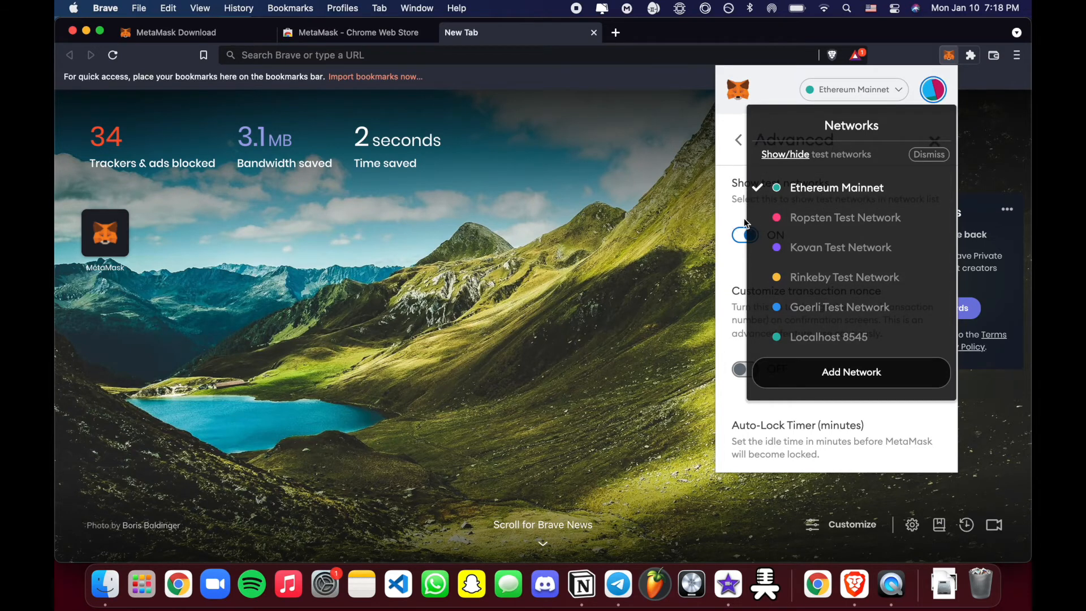
Step: Turn Show test networks back off and close the Advanced settings
{"action": "left_click", "coordinate": [748, 238]}
{"action": "left_click", "coordinate": [747, 237]}
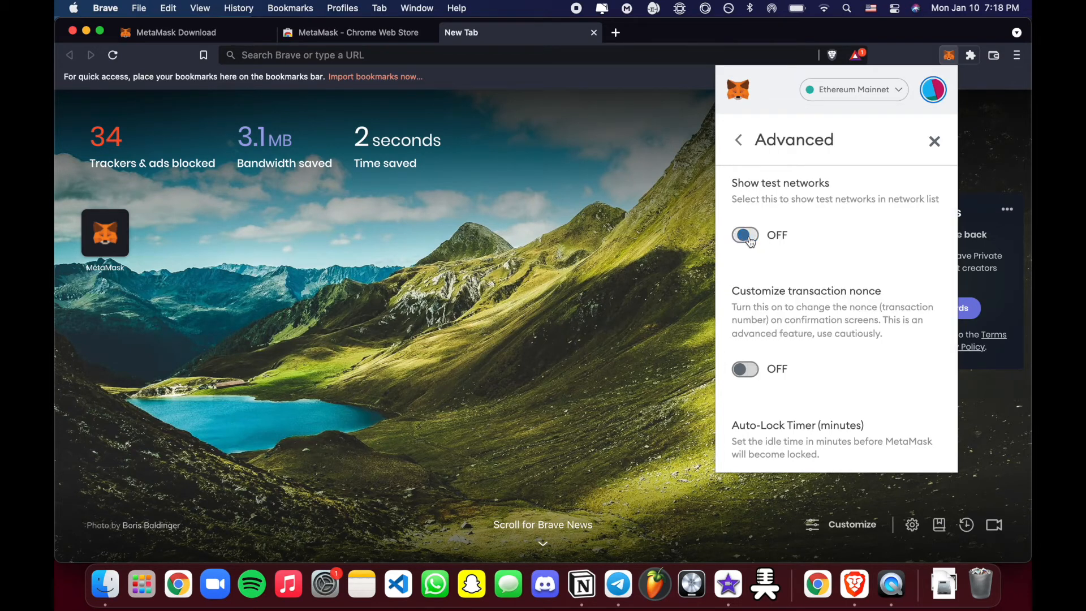
{"action": "left_click", "coordinate": [935, 142]}
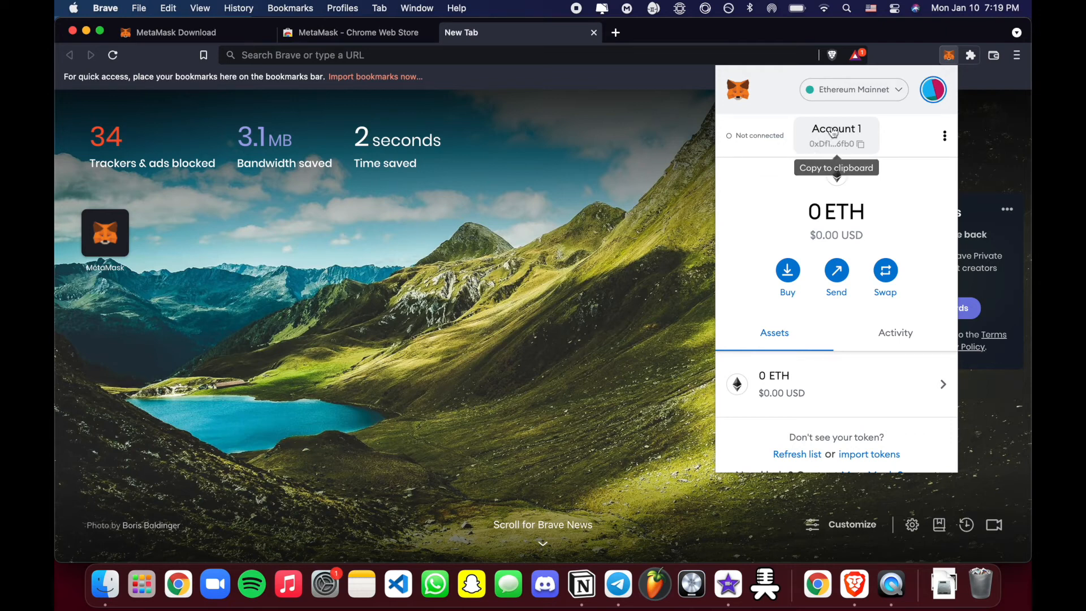
Step: Copy the public address of Account 1 from the wallet and paste it into the browser's address bar
{"action": "left_click", "coordinate": [832, 141]}
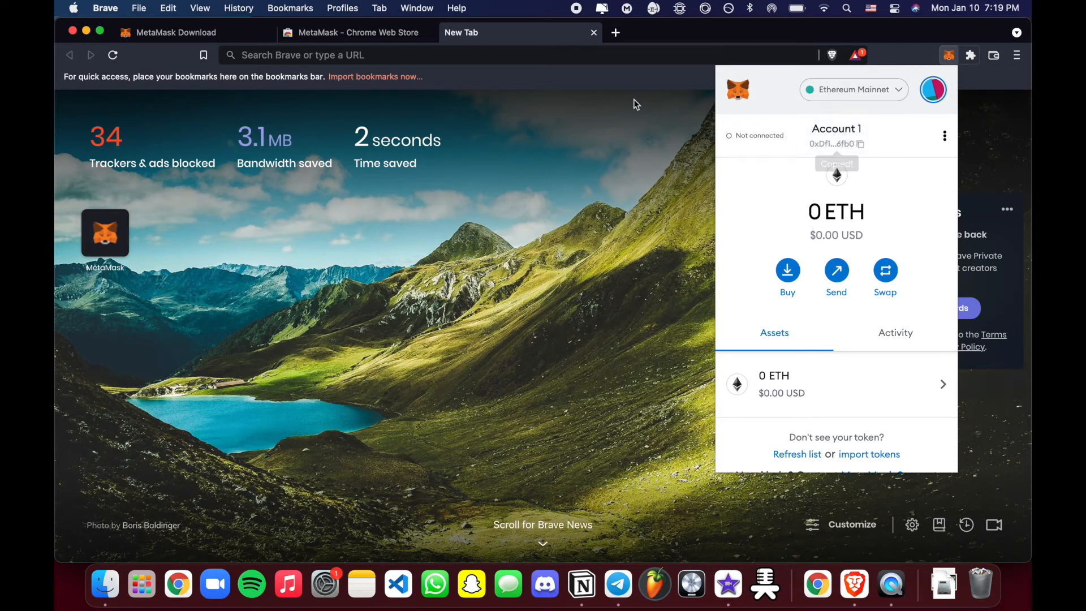
{"action": "left_click", "coordinate": [586, 55]}
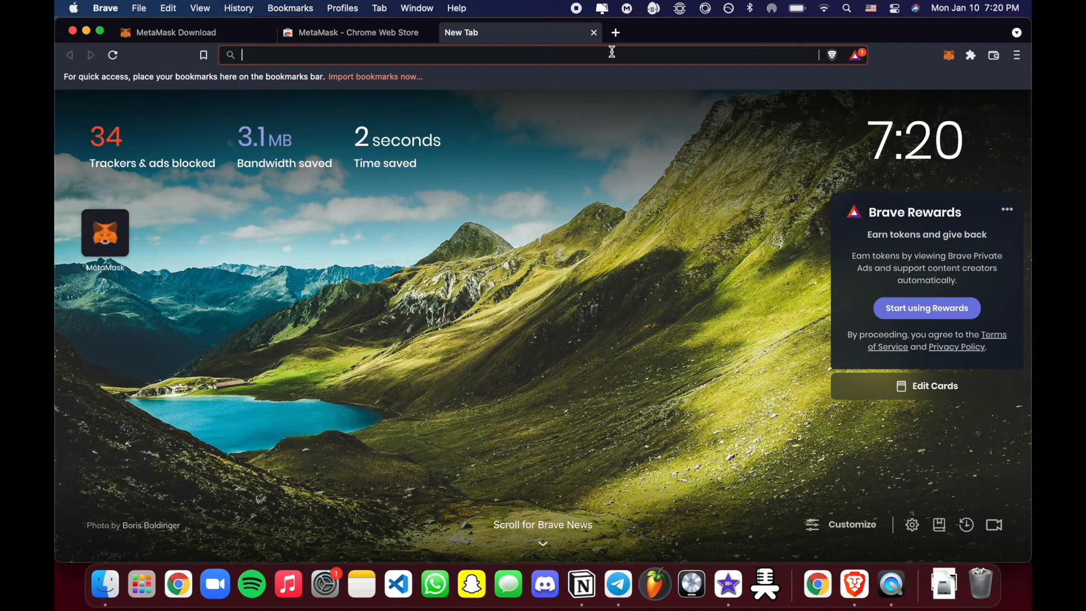
{"action": "left_click", "coordinate": [949, 59]}
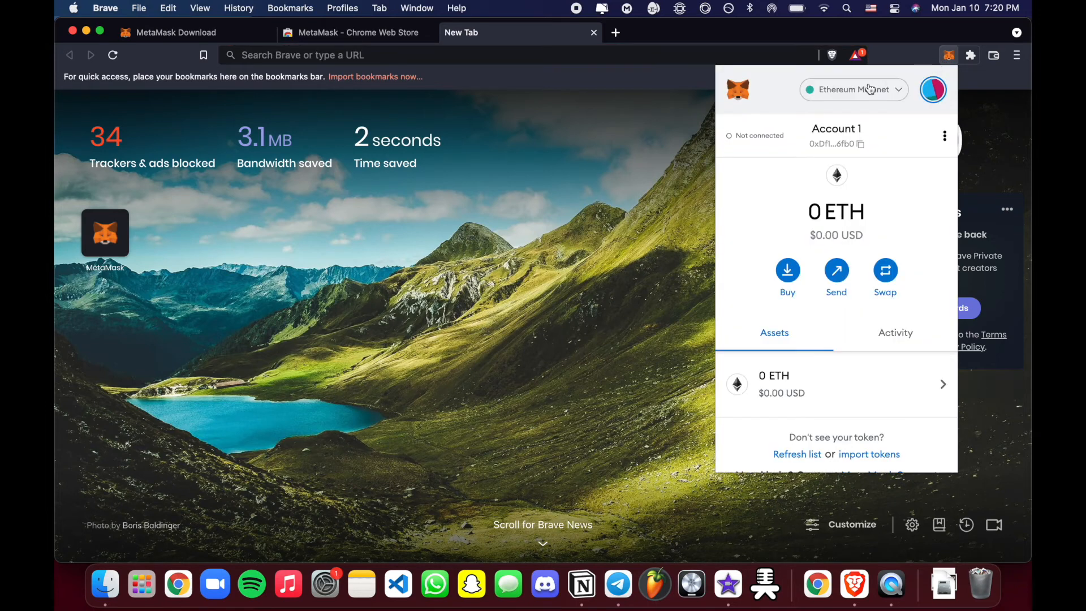
{"action": "left_click", "coordinate": [821, 145]}
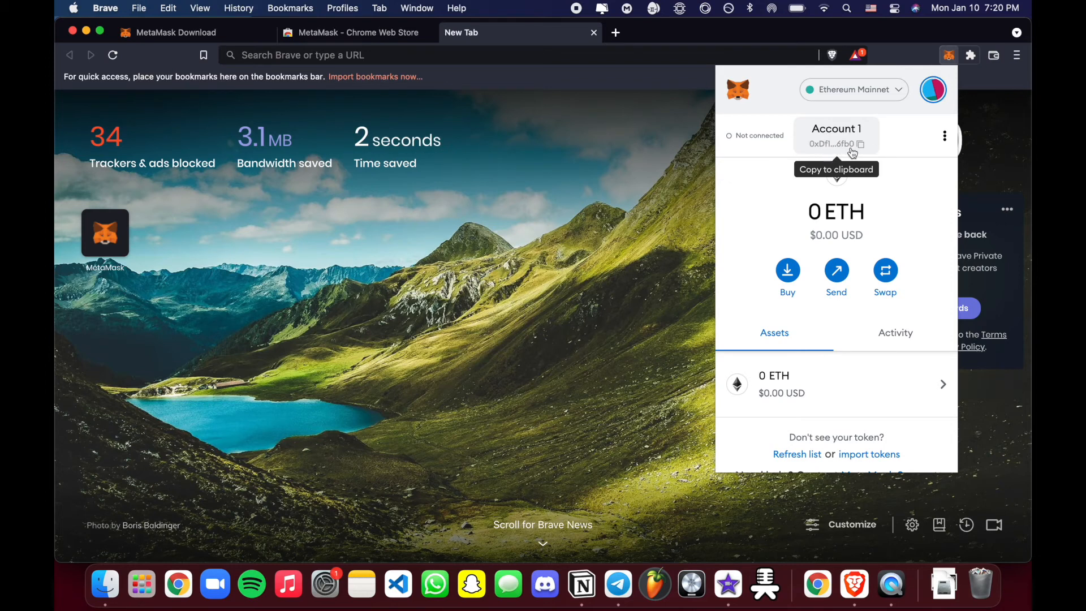
{"action": "left_click", "coordinate": [852, 154]}
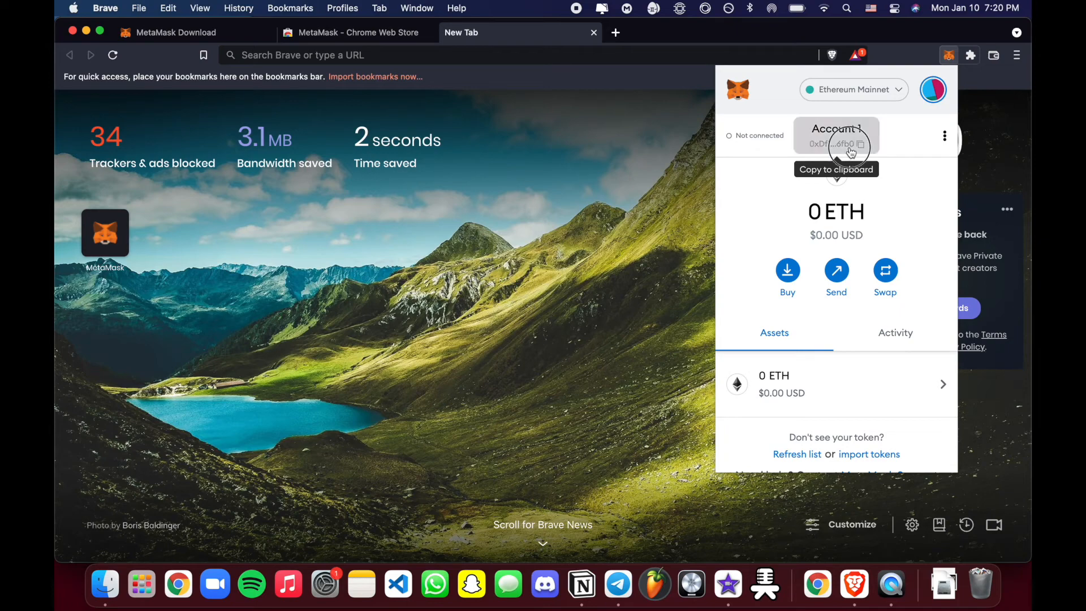
{"action": "left_click", "coordinate": [584, 59]}
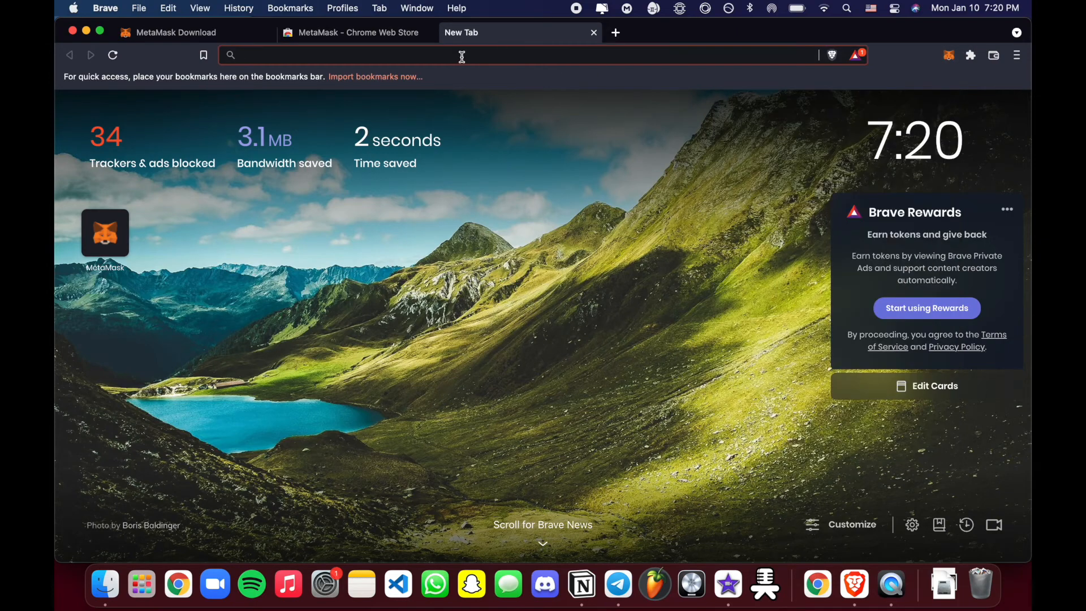
{"action": "key", "text": "super+v"}
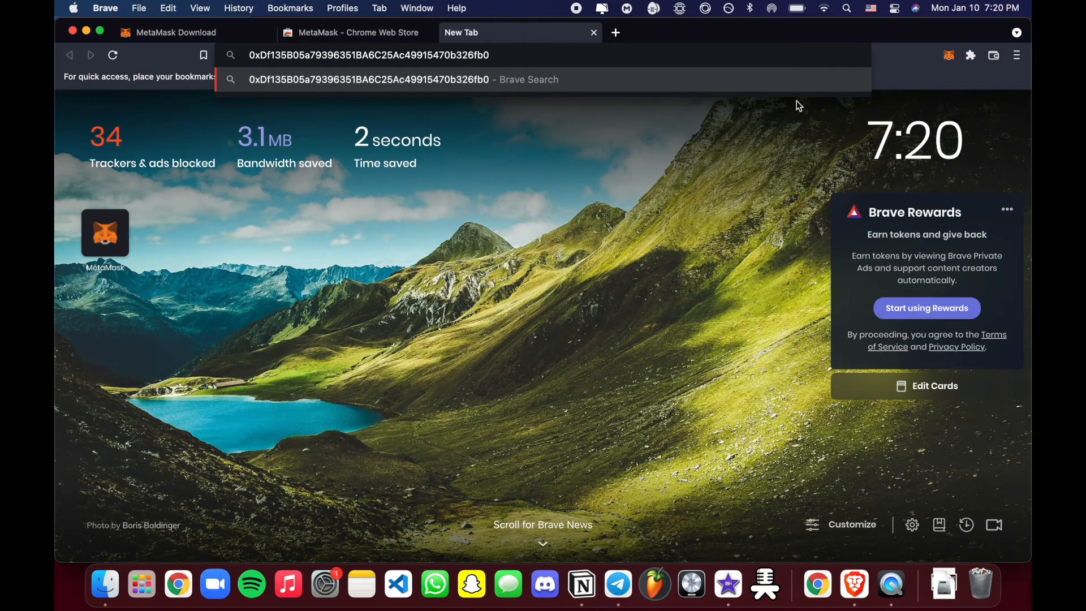
Step: Examine the wallet's account address, its ETH and USD balances, the transaction activity and the asset list
{"action": "left_click", "coordinate": [949, 55]}
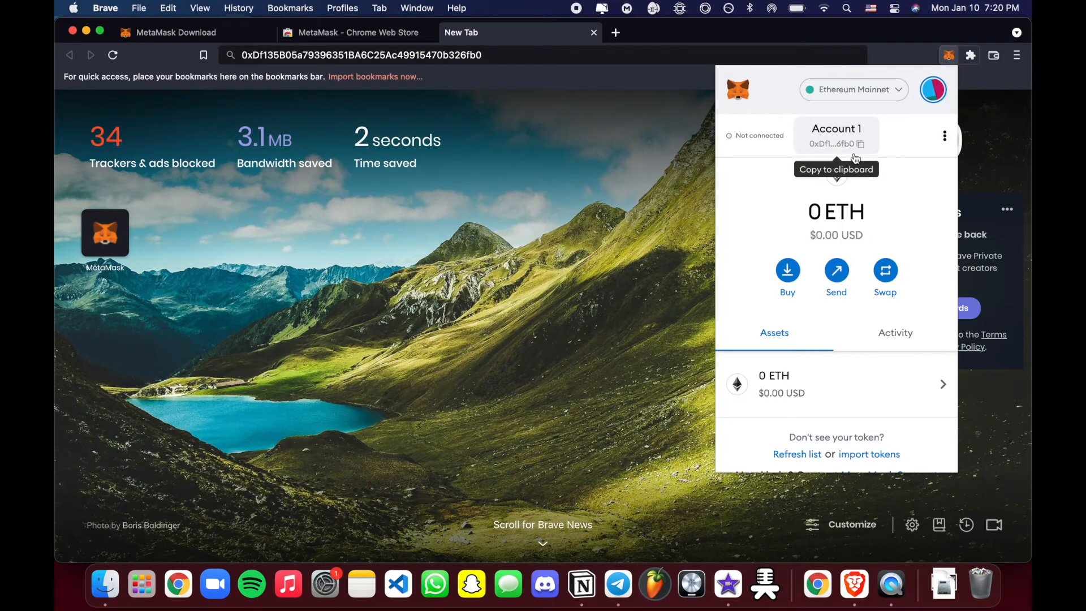
{"action": "left_click", "coordinate": [693, 55]}
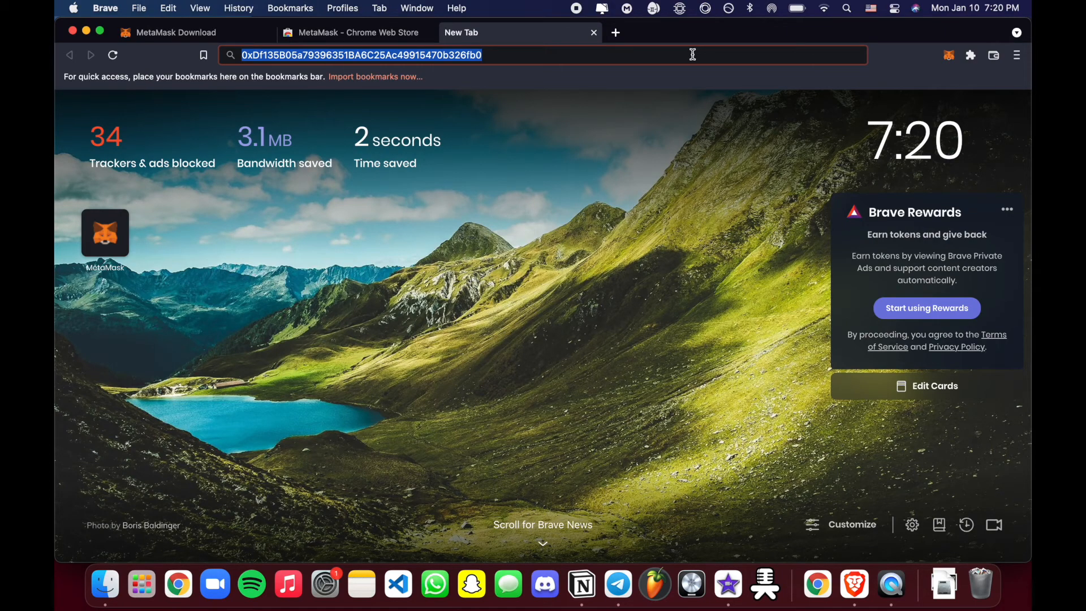
{"action": "left_click", "coordinate": [949, 56]}
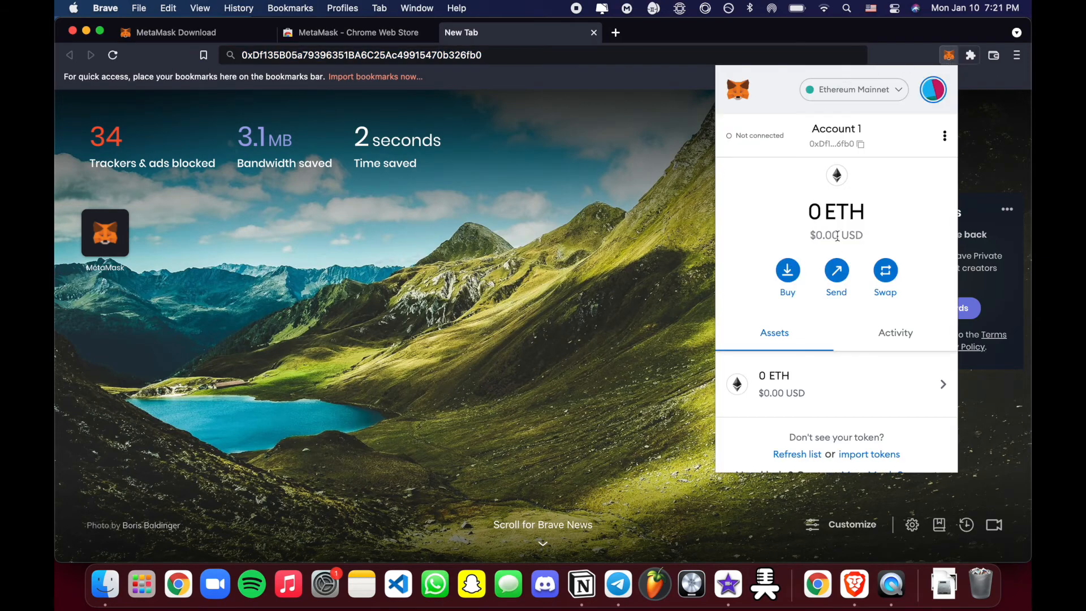
{"action": "triple_click", "coordinate": [808, 212]}
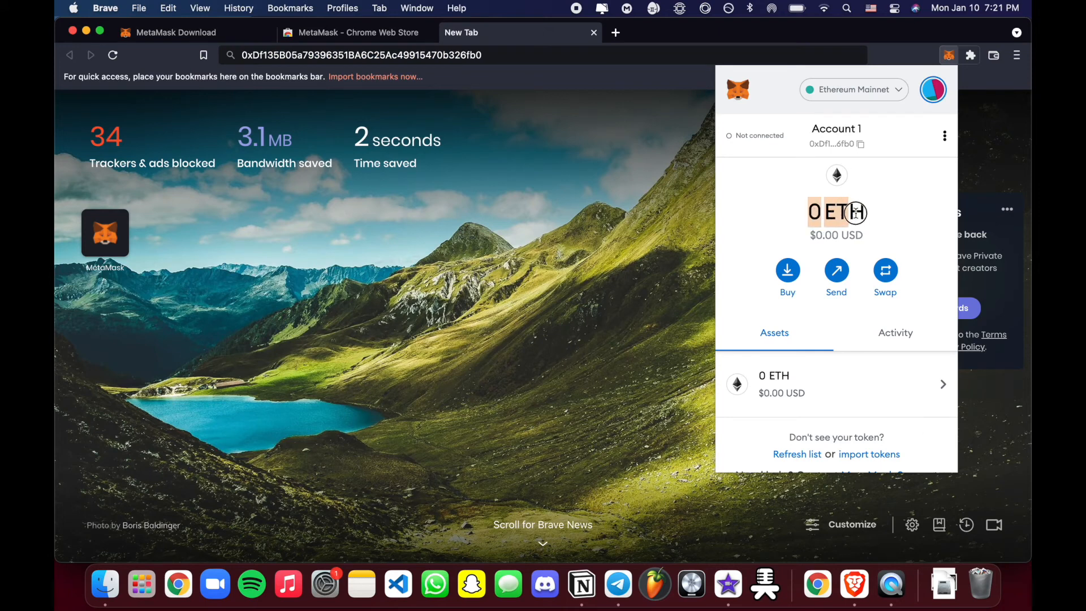
{"action": "triple_click", "coordinate": [817, 232]}
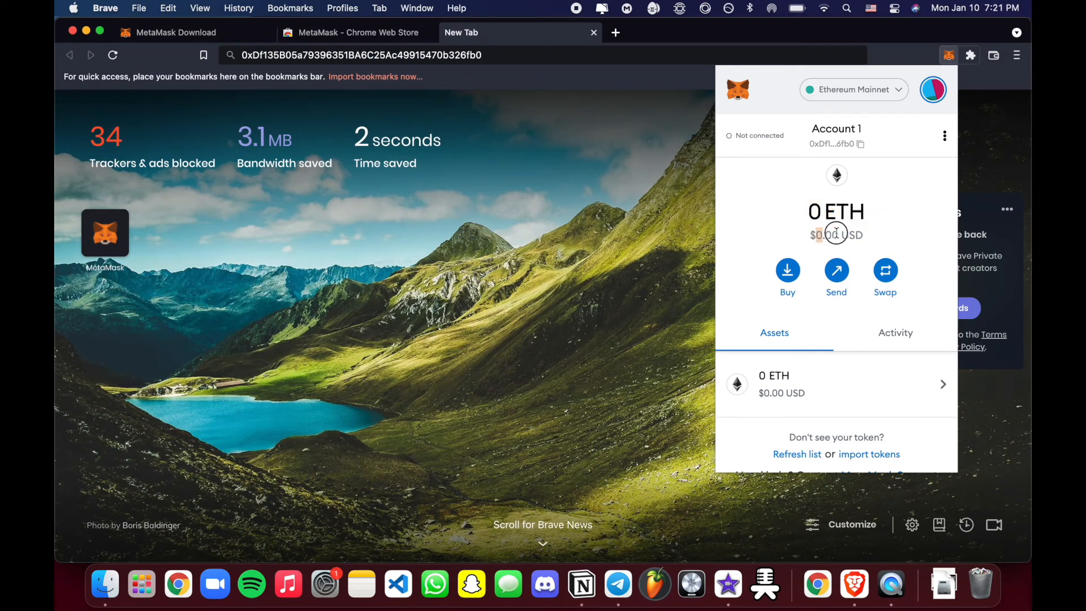
{"action": "left_click", "coordinate": [814, 227]}
{"action": "left_click", "coordinate": [880, 337]}
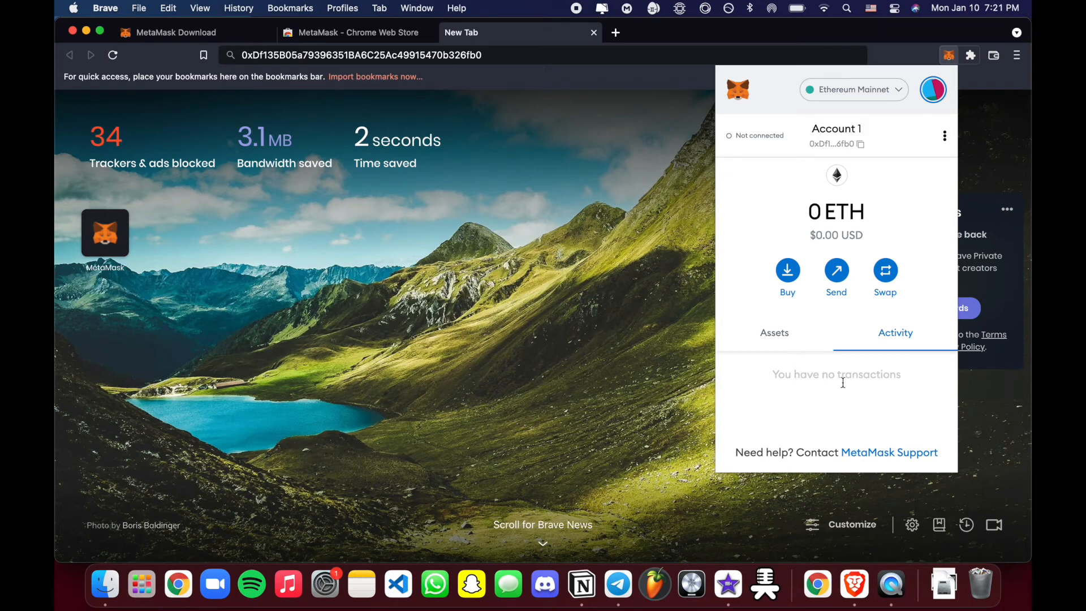
{"action": "left_click", "coordinate": [804, 345]}
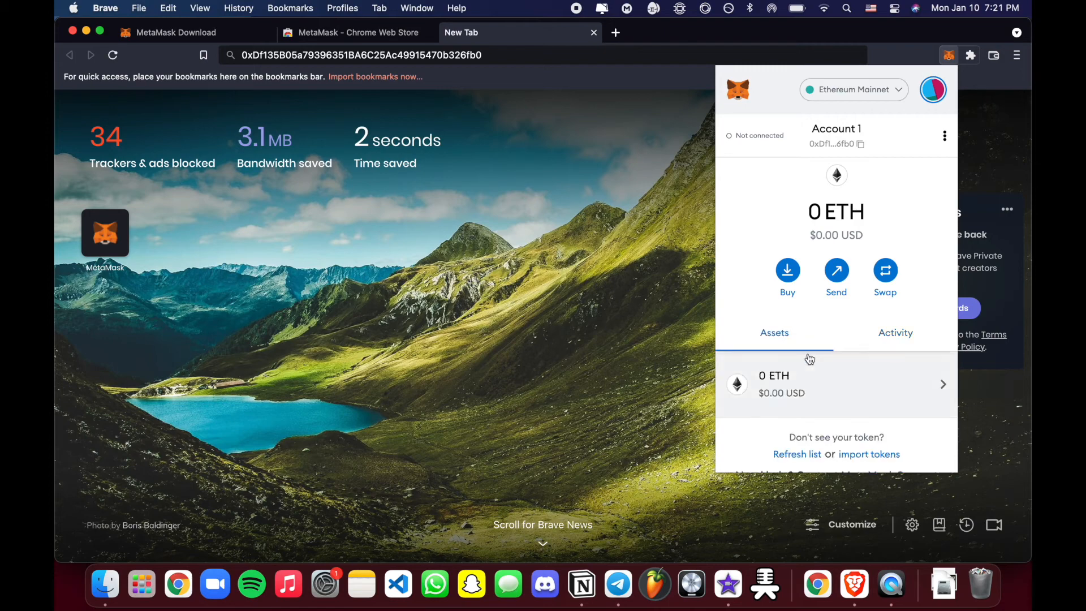
{"action": "scroll", "coordinate": [809, 360], "scroll_direction": "down", "scroll_amount": 1}
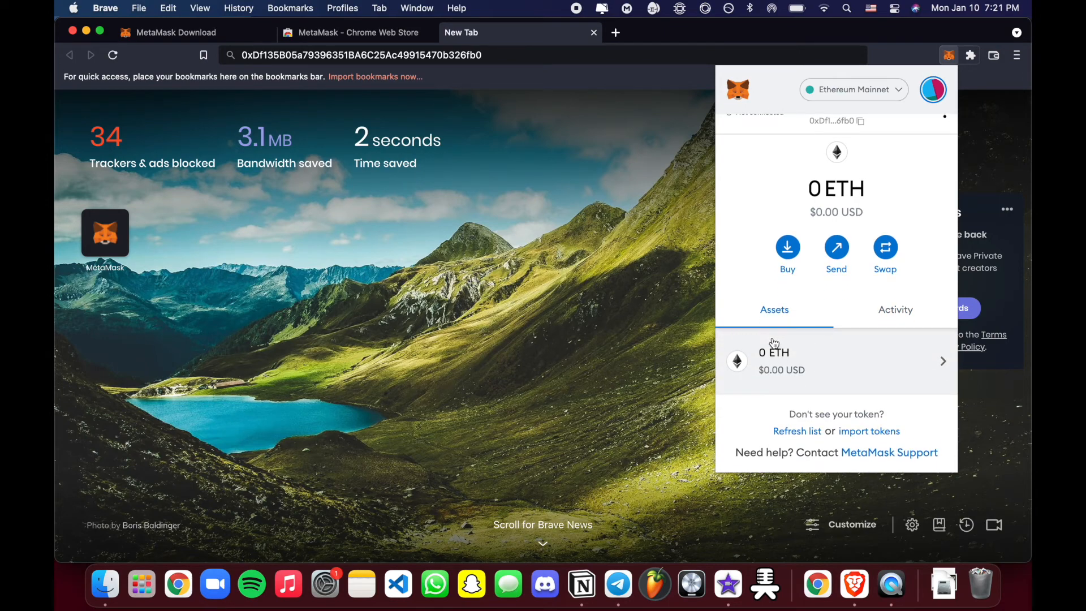
Step: Open coingecko.com in the current tab
{"action": "left_click", "coordinate": [471, 59]}
{"action": "type", "text": "coingecko.com"}
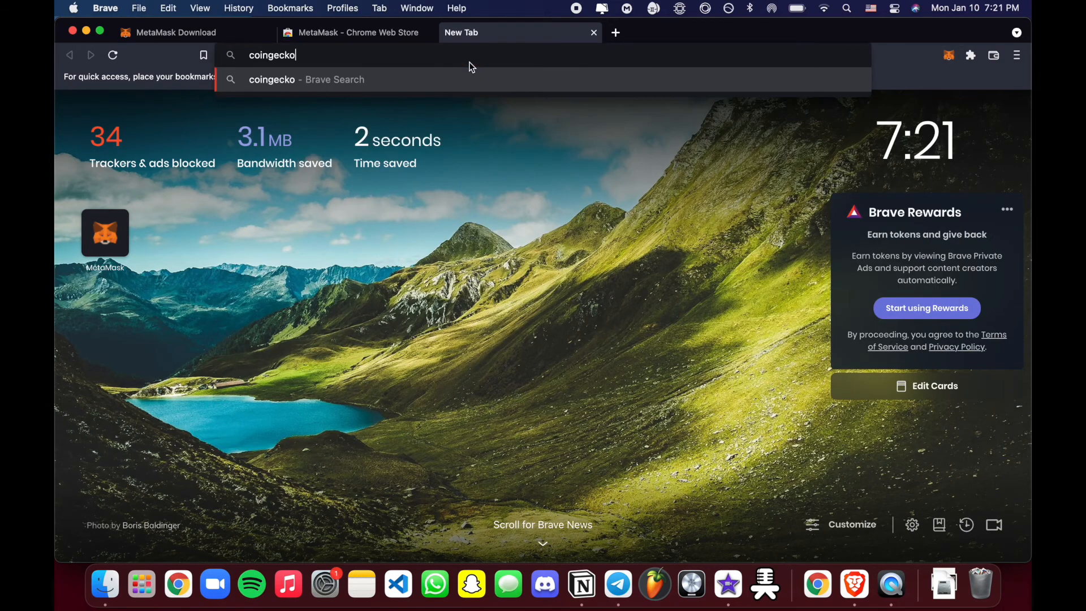
{"action": "key", "text": "Return"}
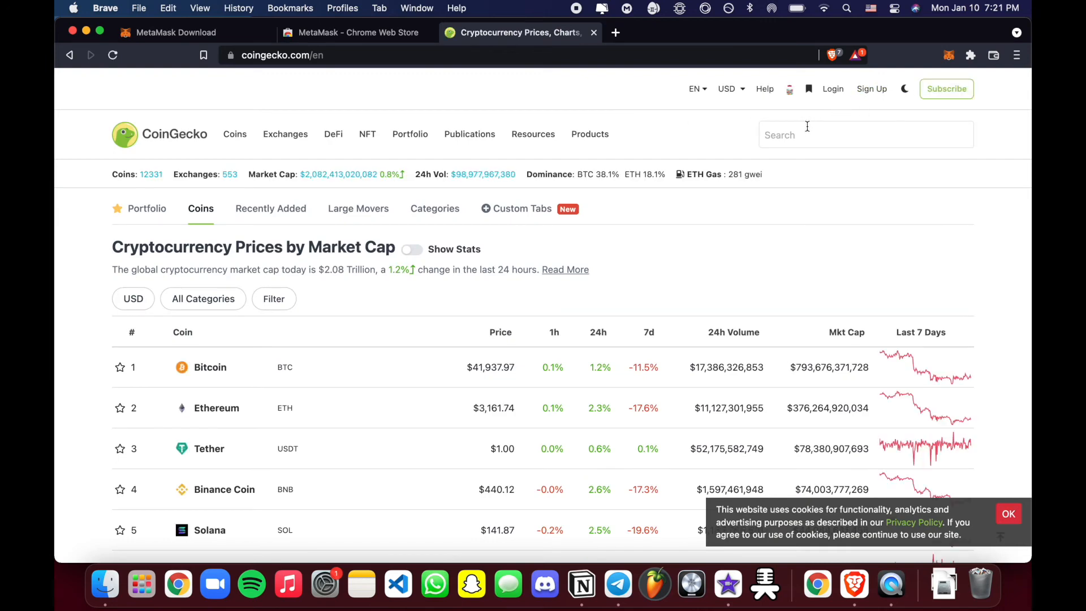
Step: Open Tether from the coin list and copy its Ethereum contract address
{"action": "left_click", "coordinate": [201, 449]}
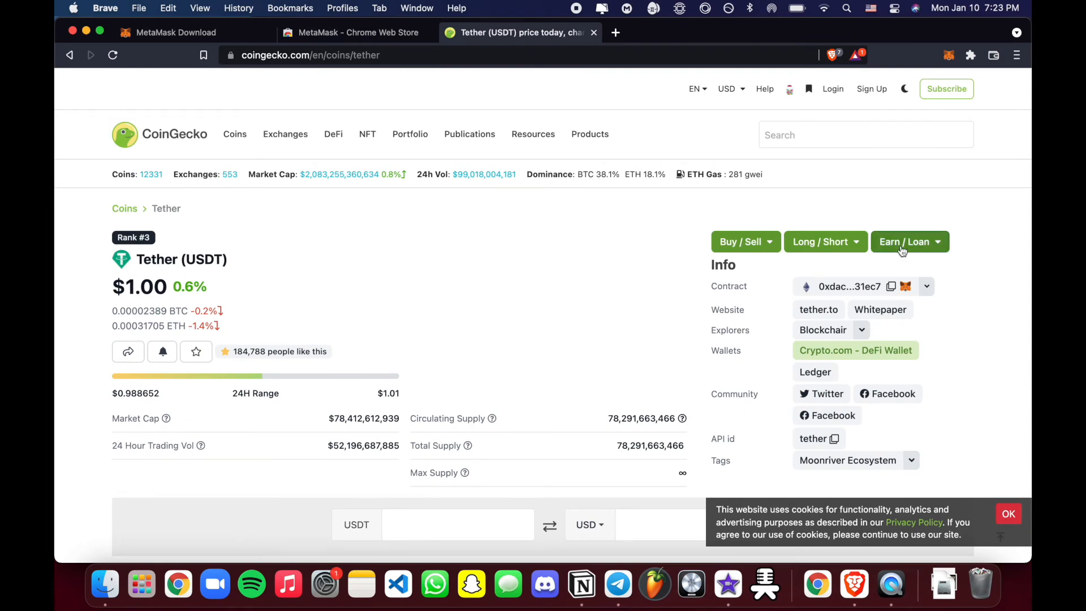
{"action": "scroll", "coordinate": [901, 250], "scroll_direction": "down", "scroll_amount": 2}
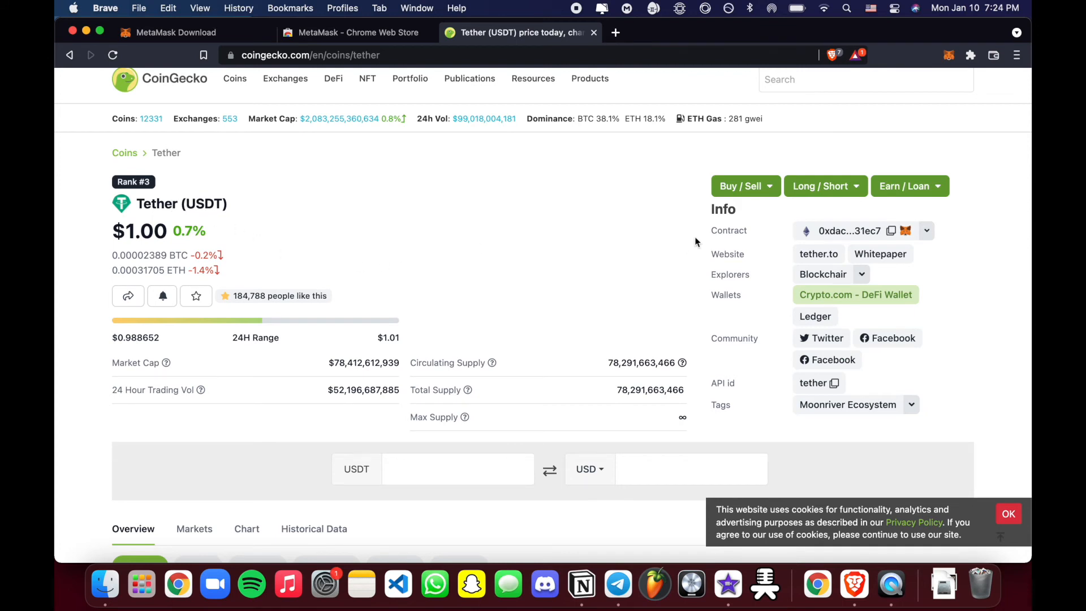
{"action": "left_click_drag", "start_coordinate": [711, 230], "coordinate": [758, 233]}
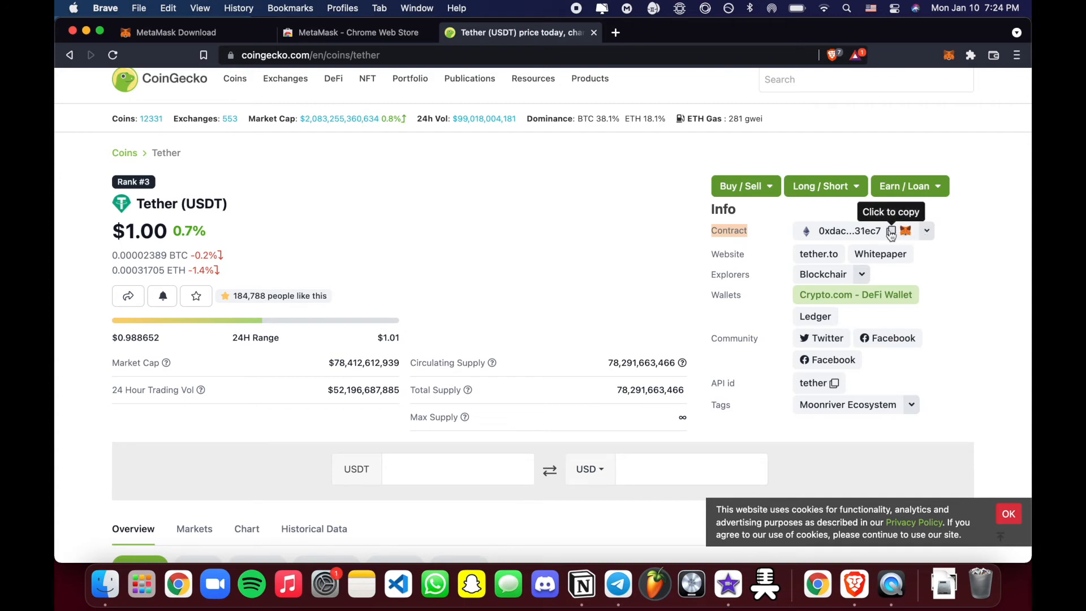
{"action": "left_click", "coordinate": [733, 231]}
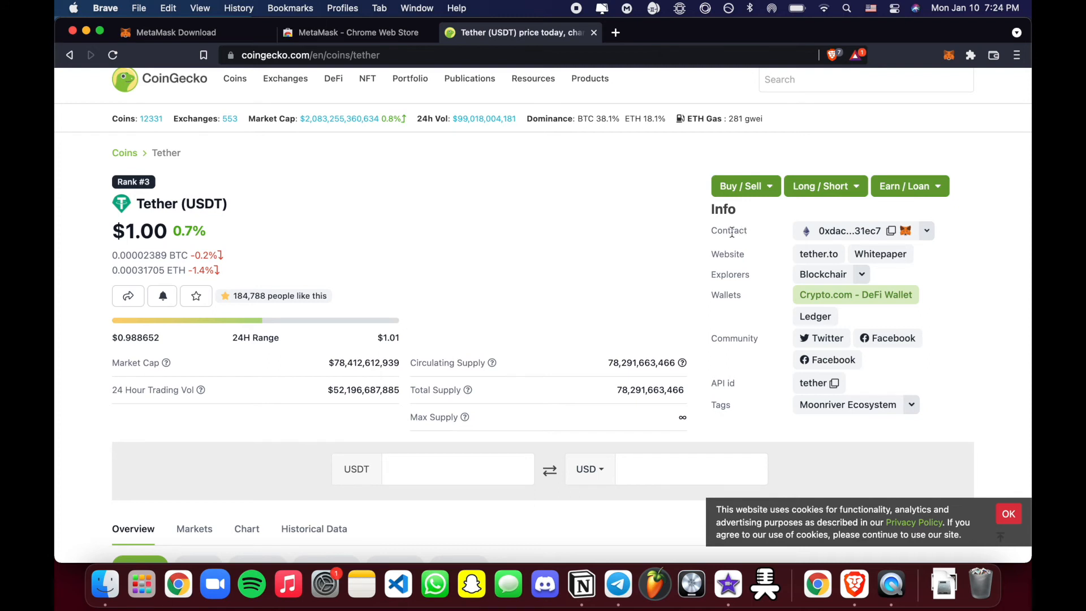
{"action": "left_click", "coordinate": [892, 231]}
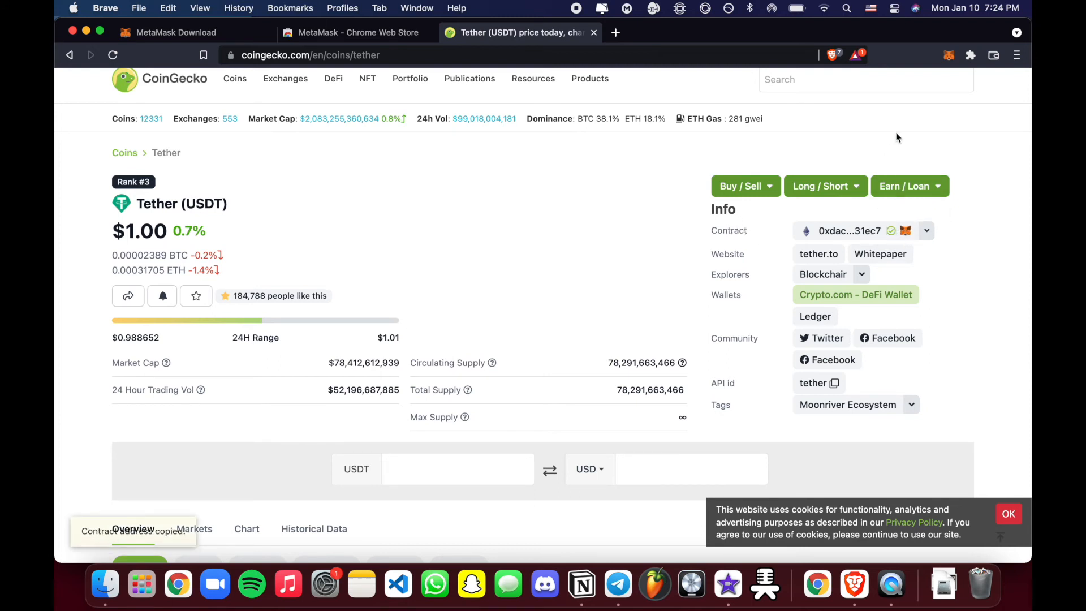
Step: Start a custom token import in the MetaMask wallet and paste the copied Tether contract address
{"action": "left_click", "coordinate": [949, 58]}
{"action": "scroll", "coordinate": [784, 254], "scroll_direction": "down", "scroll_amount": 1}
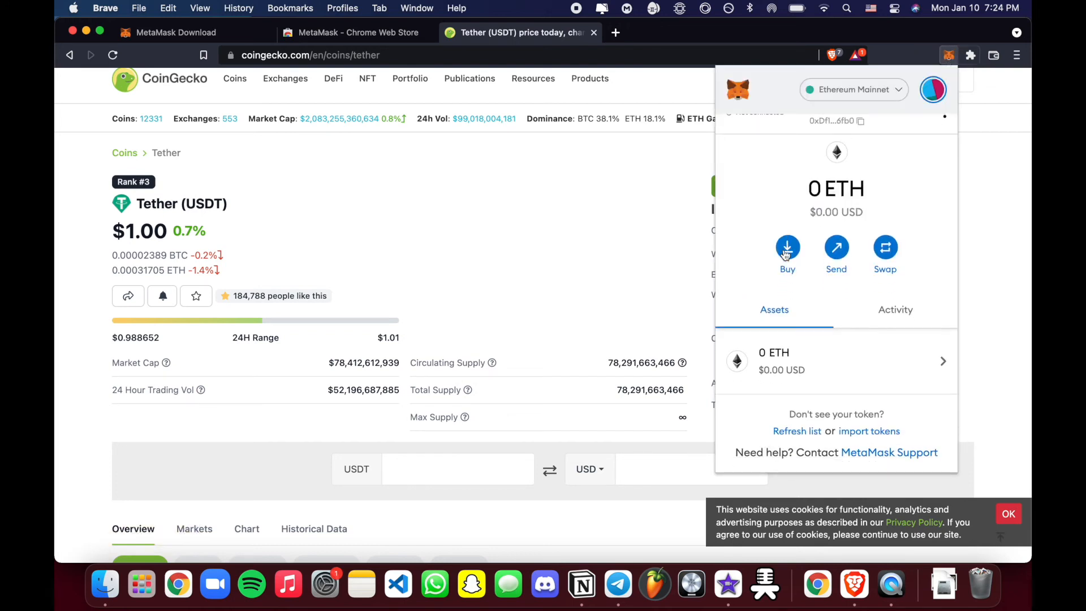
{"action": "left_click", "coordinate": [860, 433]}
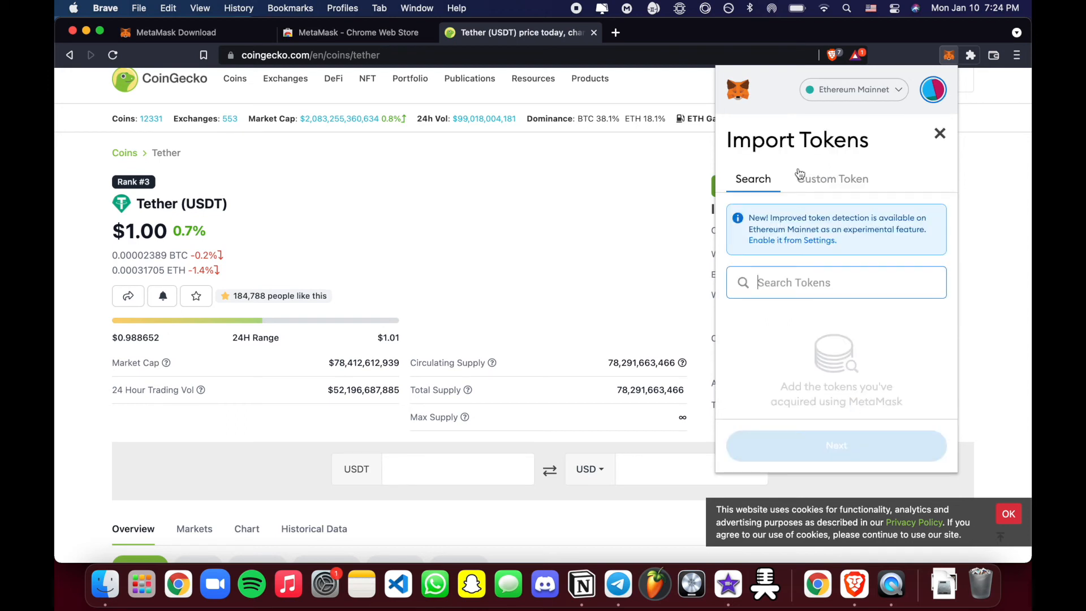
{"action": "left_click", "coordinate": [822, 175]}
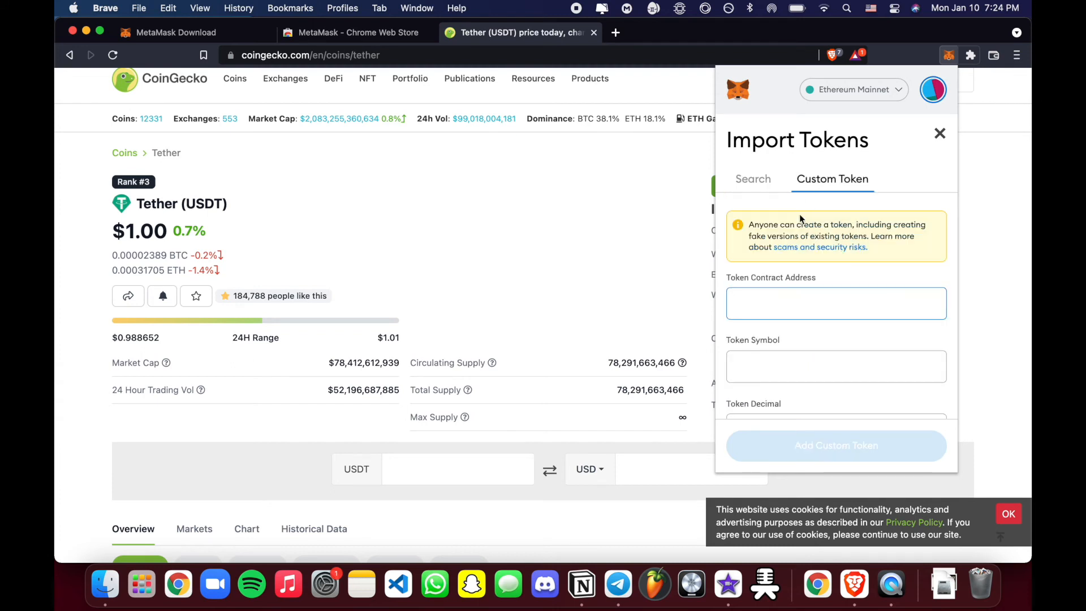
{"action": "key", "text": "super+v"}
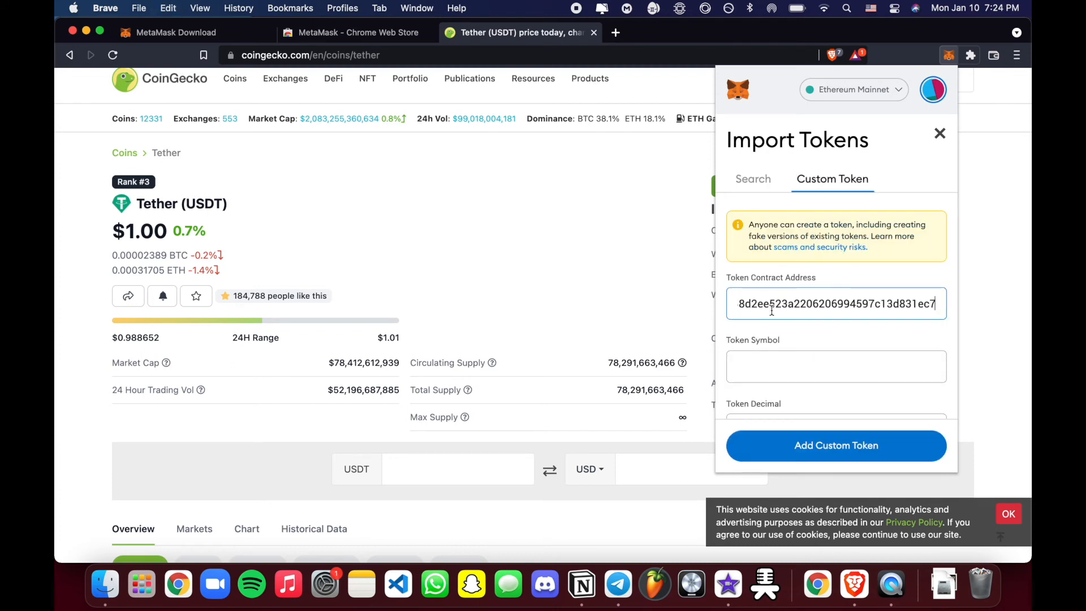
Step: Review the token symbol and decimals, add the custom USDT token and confirm its import
{"action": "scroll", "coordinate": [790, 361], "scroll_direction": "down", "scroll_amount": 1}
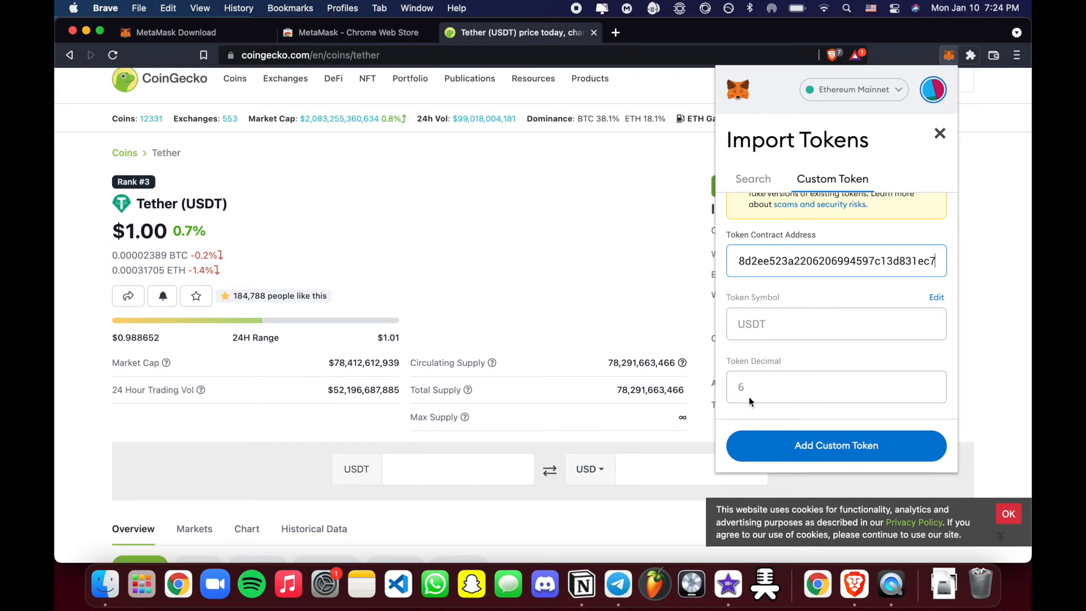
{"action": "scroll", "coordinate": [773, 396], "scroll_direction": "up", "scroll_amount": 1}
{"action": "scroll", "coordinate": [773, 396], "scroll_direction": "down", "scroll_amount": 1}
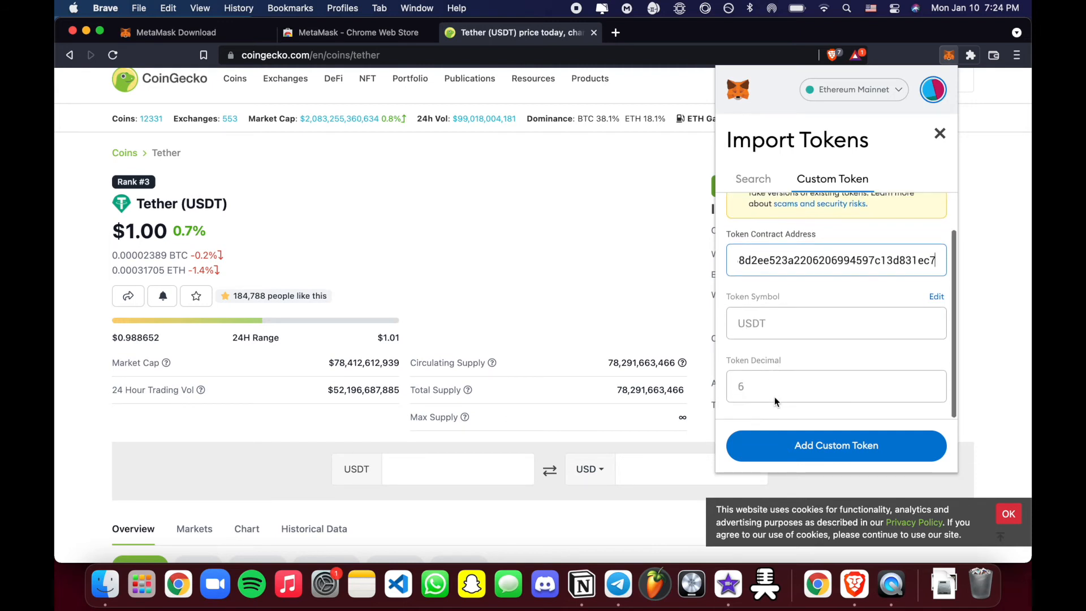
{"action": "left_click", "coordinate": [801, 449]}
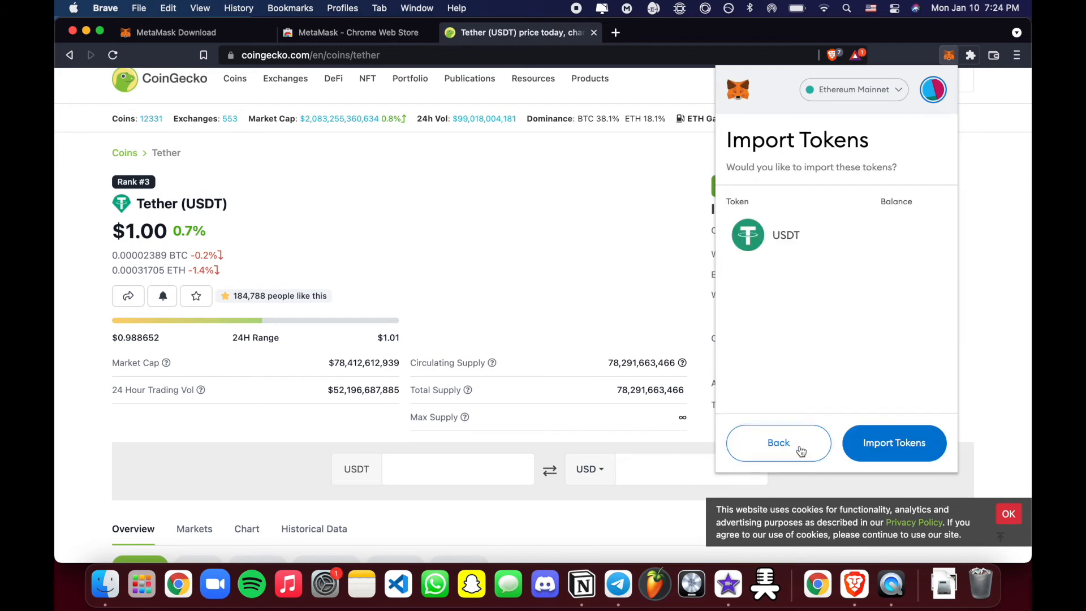
{"action": "left_click", "coordinate": [890, 437]}
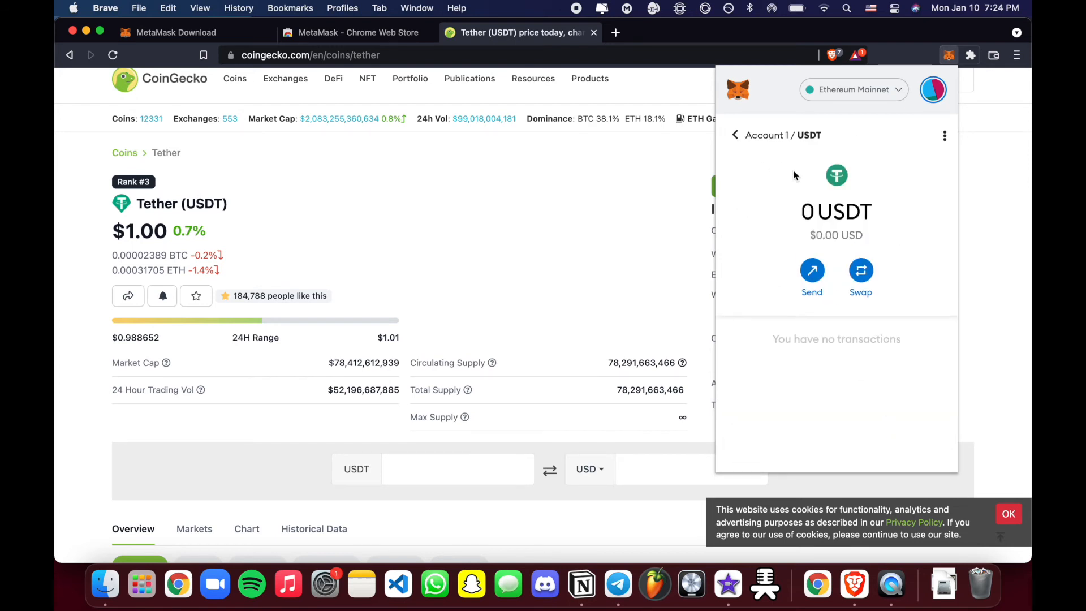
Step: Check the USDT balance, return to Account 1's asset list to review it, and close the wallet
{"action": "left_click_drag", "start_coordinate": [803, 210], "coordinate": [871, 211]}
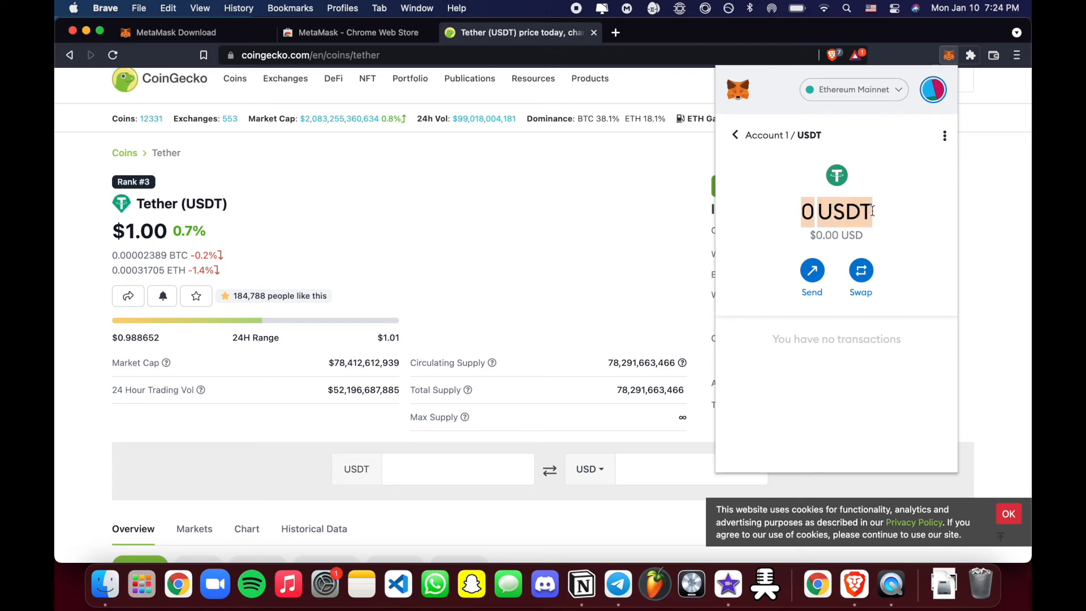
{"action": "left_click", "coordinate": [816, 220]}
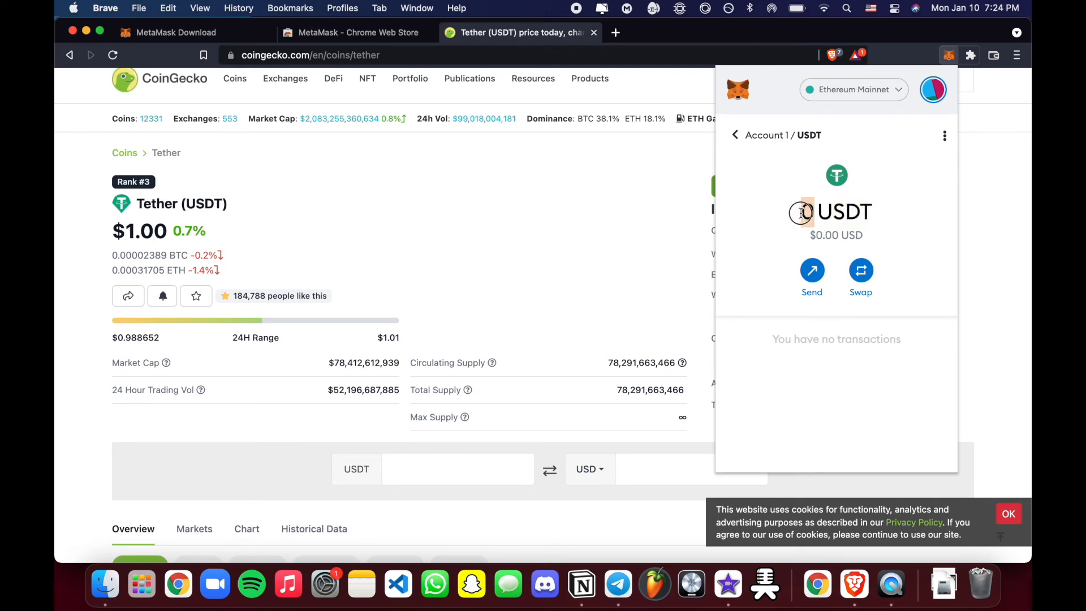
{"action": "left_click", "coordinate": [736, 136]}
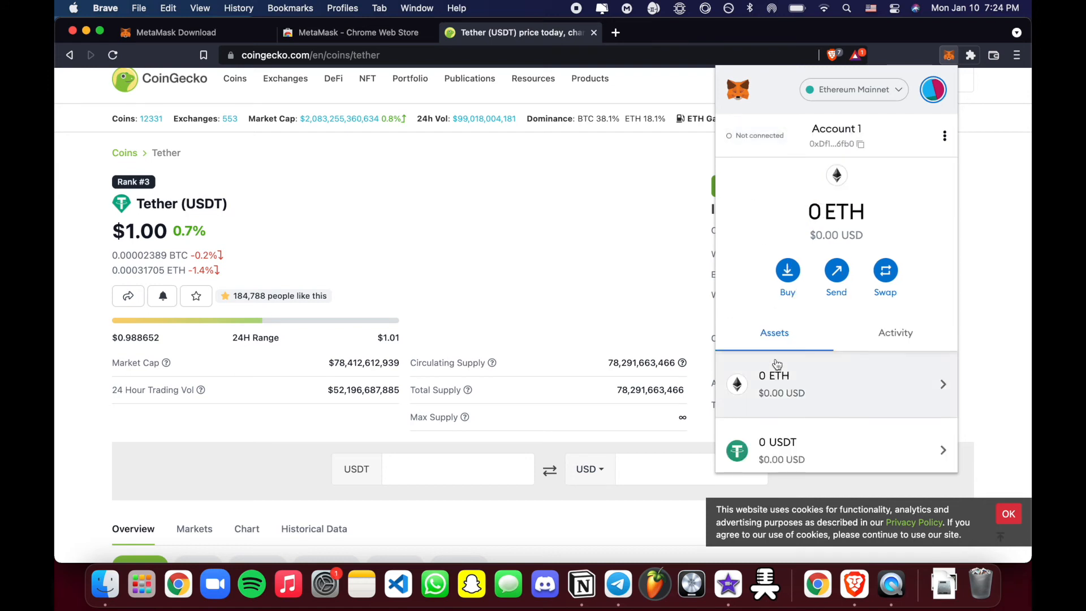
{"action": "scroll", "coordinate": [746, 340], "scroll_direction": "down", "scroll_amount": 3}
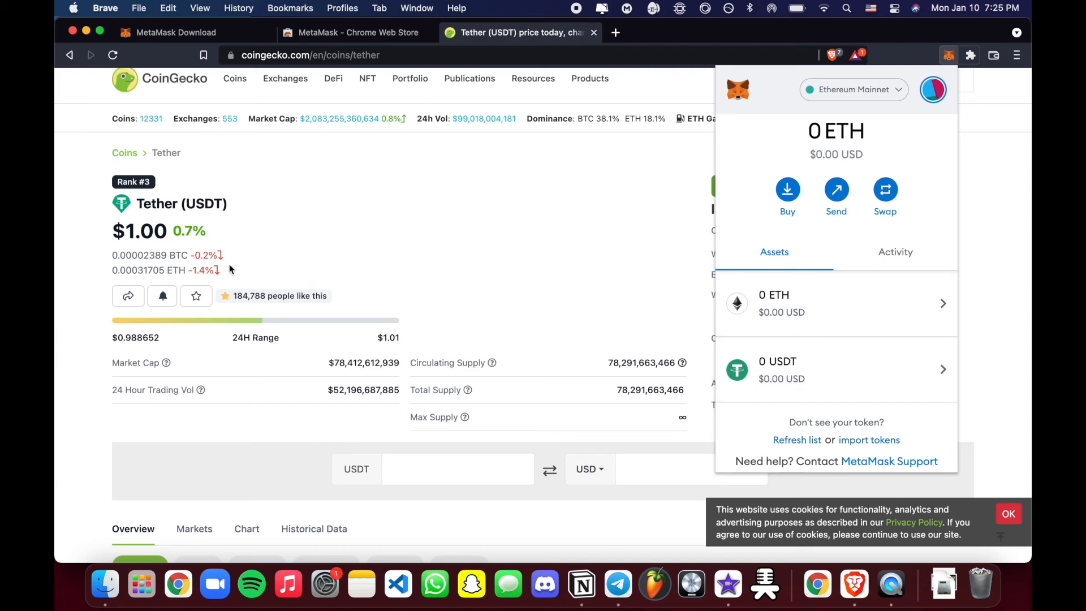
{"action": "scroll", "coordinate": [814, 362], "scroll_direction": "down", "scroll_amount": 1}
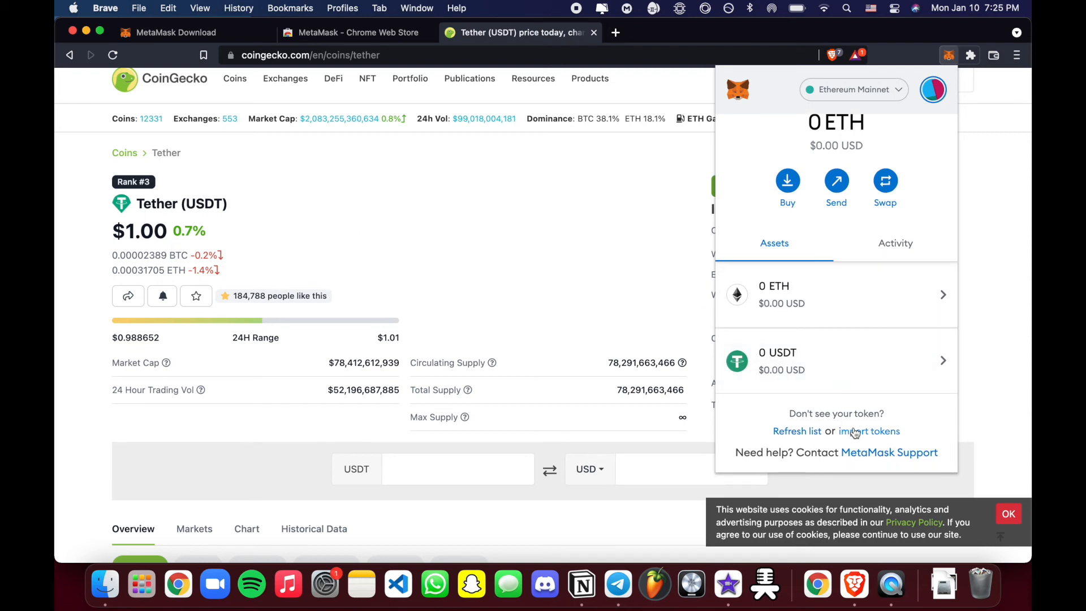
{"action": "left_click", "coordinate": [646, 264]}
Step: Return to the CoinGecko coin list, search for "vgx" and open the Voyager Token page
{"action": "scroll", "coordinate": [647, 264], "scroll_direction": "up", "scroll_amount": 1}
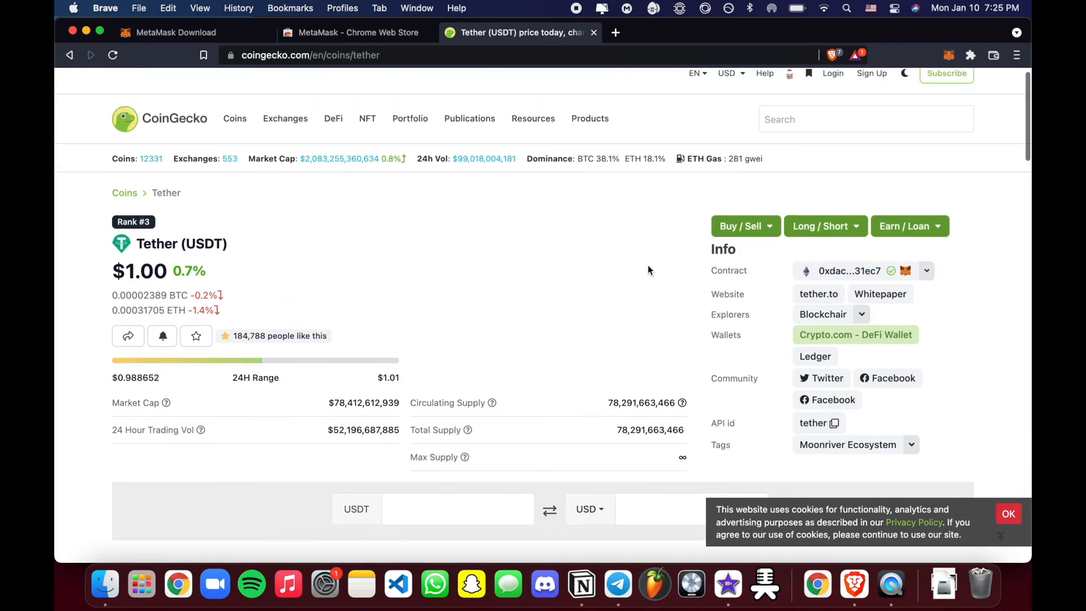
{"action": "left_click", "coordinate": [69, 56]}
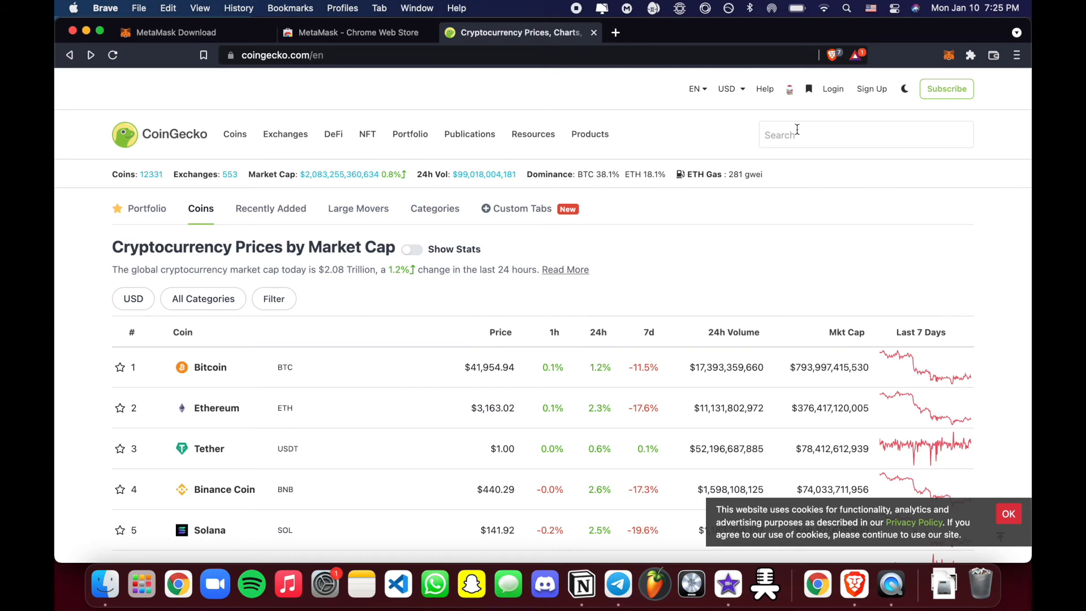
{"action": "left_click", "coordinate": [797, 129]}
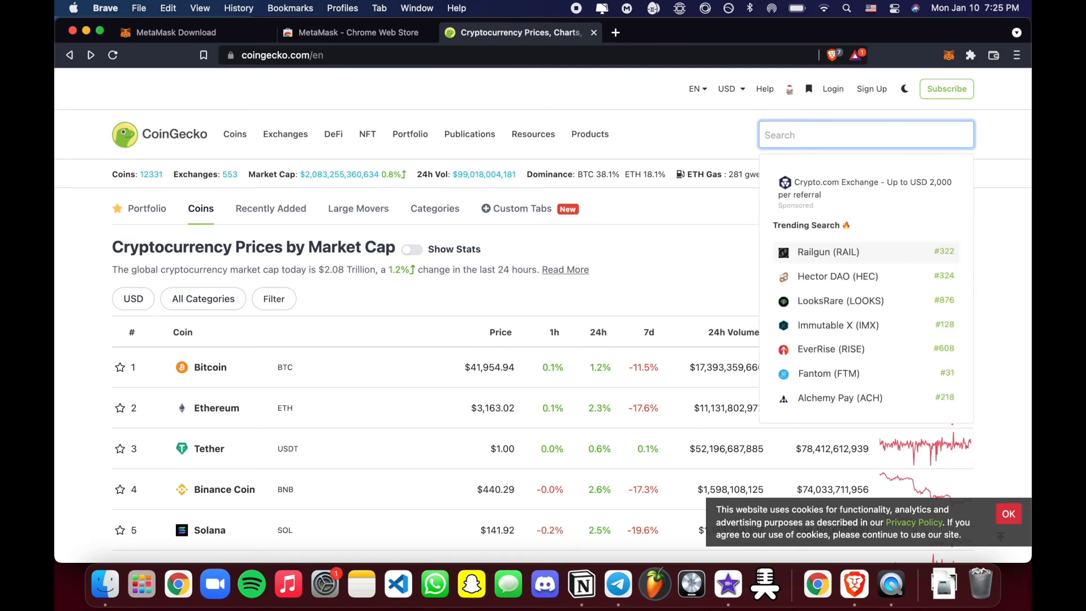
{"action": "type", "text": "vgx"}
{"action": "key", "text": "Return"}
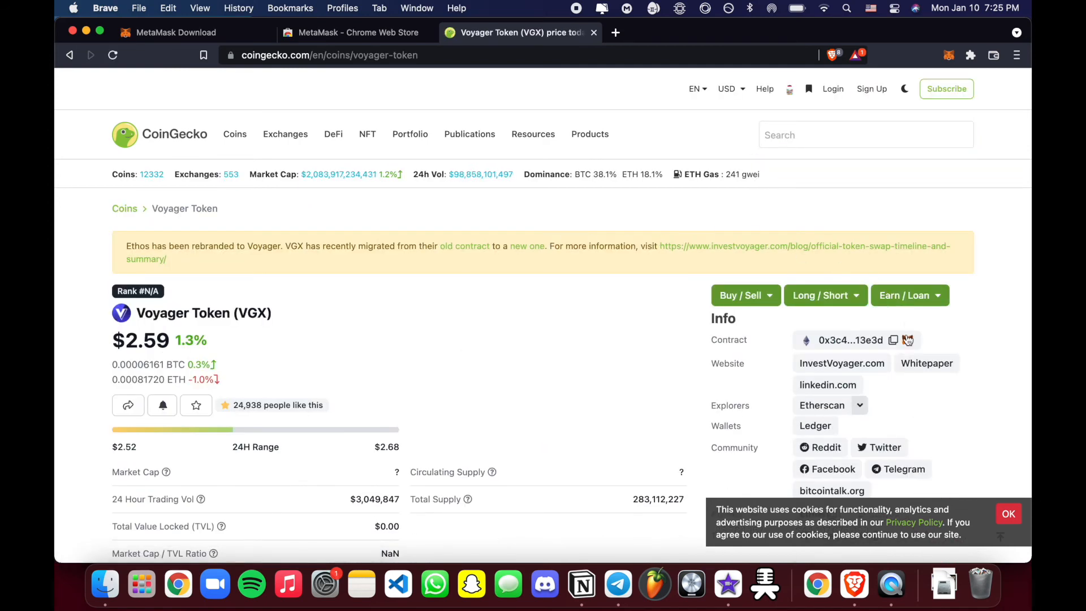
Step: Add the VGX token to MetaMask from its CoinGecko page and check for it in the wallet's asset list
{"action": "left_click", "coordinate": [908, 341]}
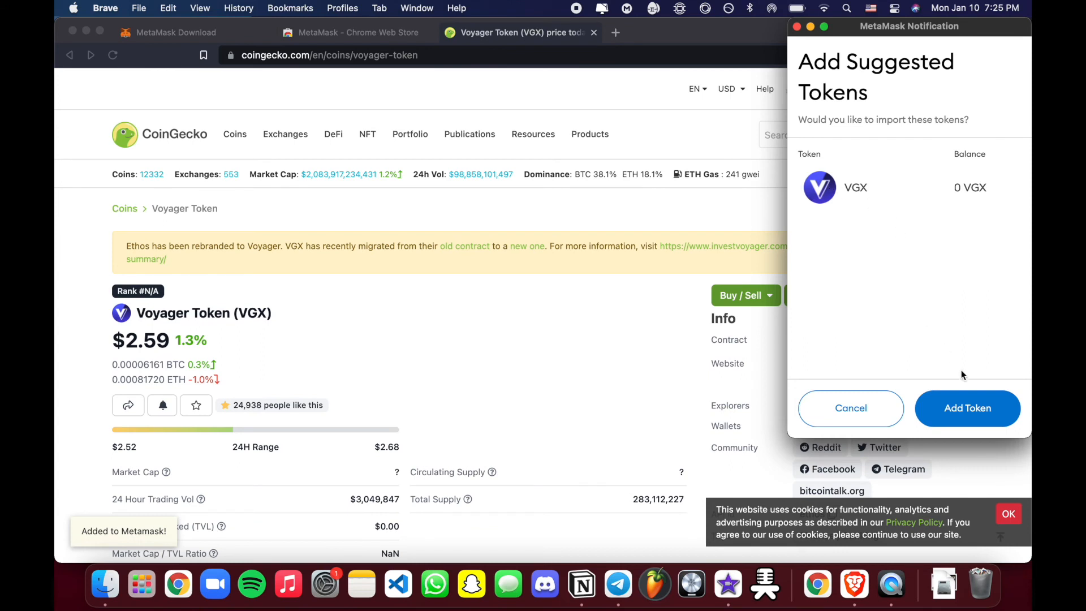
{"action": "left_click", "coordinate": [972, 408]}
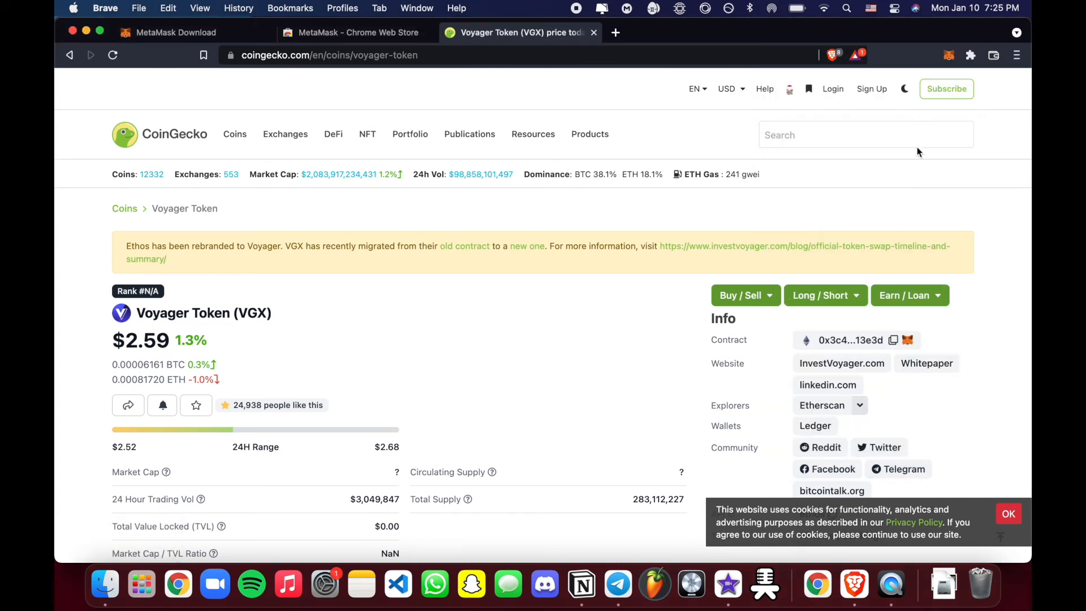
{"action": "left_click", "coordinate": [948, 56]}
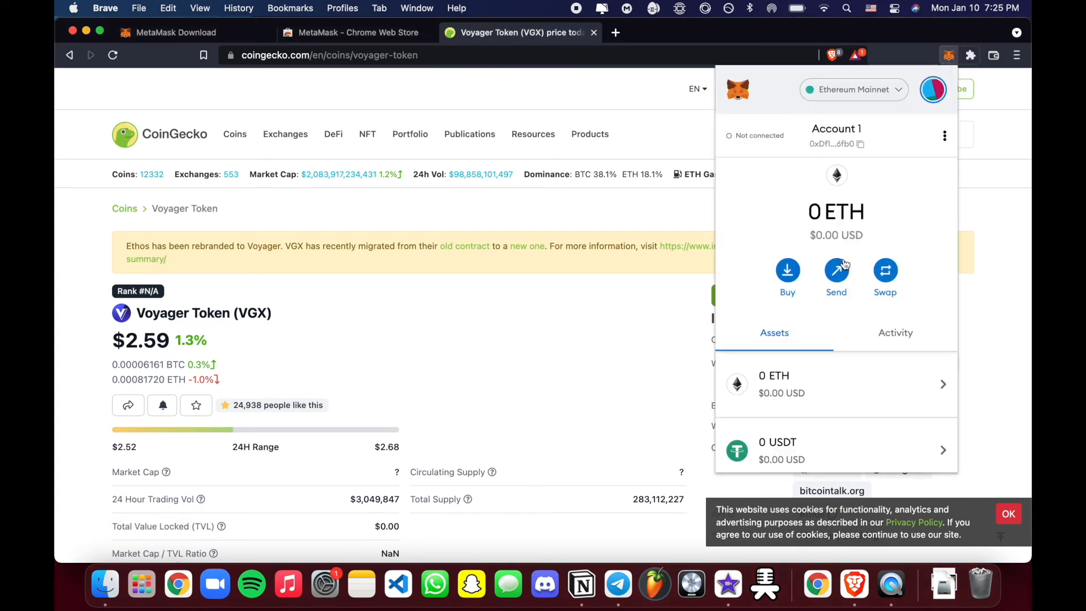
{"action": "scroll", "coordinate": [843, 264], "scroll_direction": "down", "scroll_amount": 3}
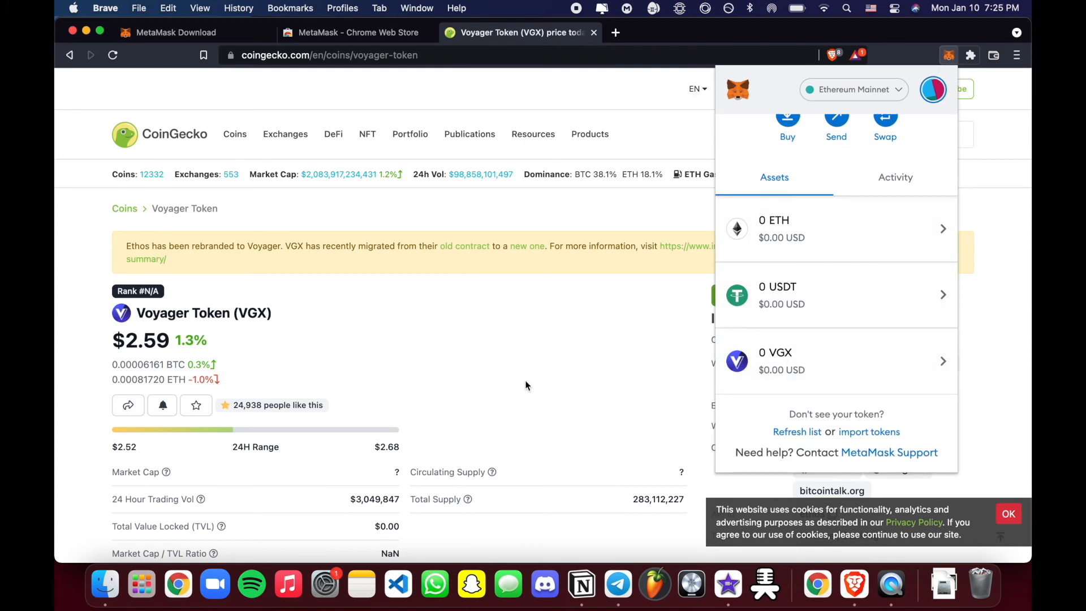
{"action": "scroll", "coordinate": [814, 283], "scroll_direction": "up", "scroll_amount": 3}
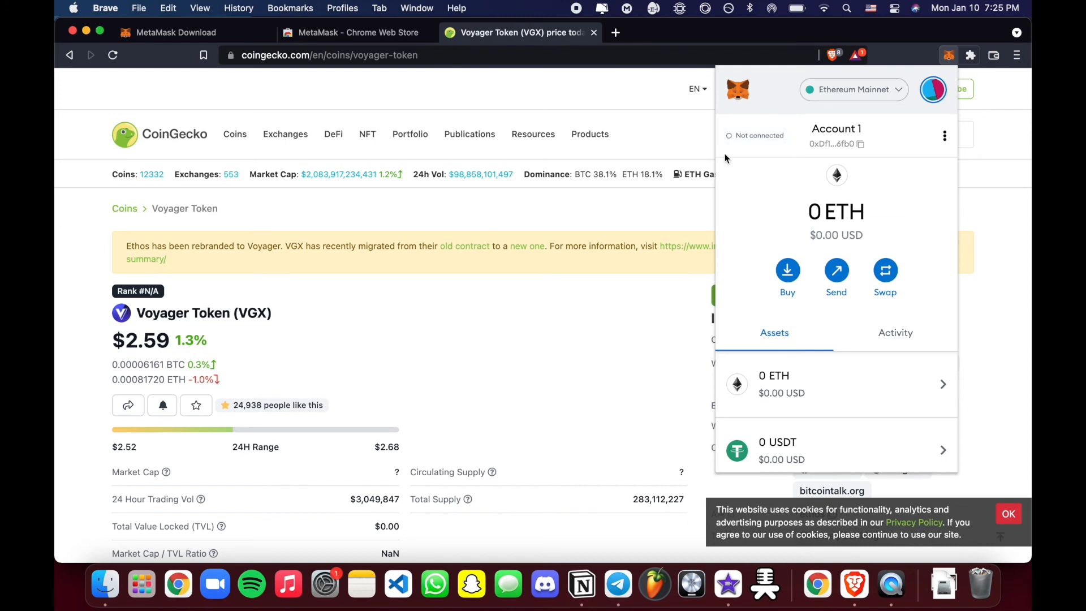
{"action": "left_click", "coordinate": [651, 227]}
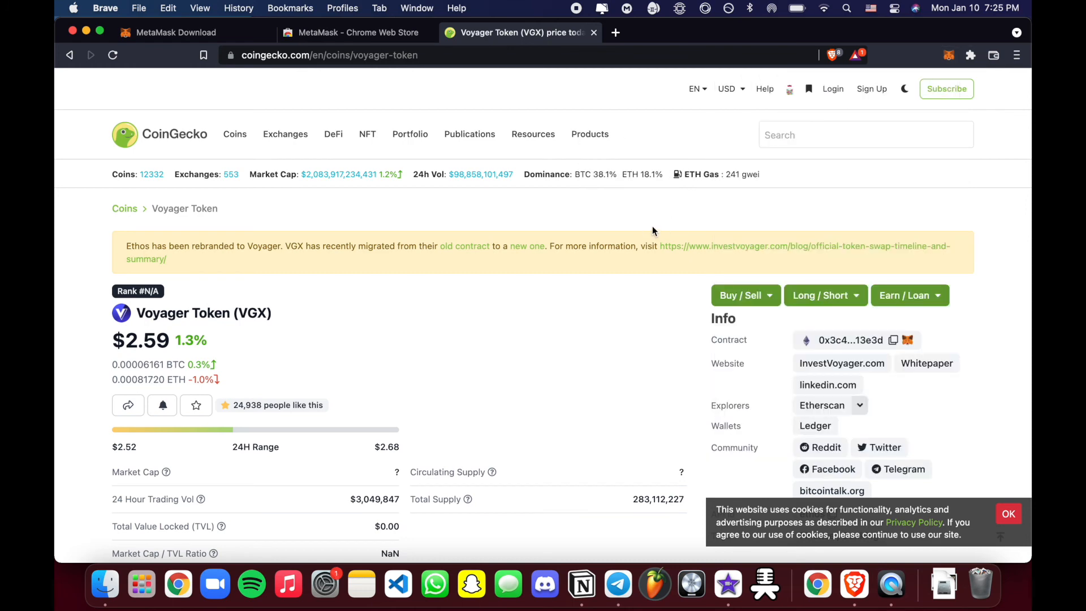
Step: Open uniswap.org in a new tab and launch the Uniswap app
{"action": "key", "text": "super+t"}
{"action": "type", "text": "uniswap."}
{"action": "type", "text": "org"}
{"action": "key", "text": "Return"}
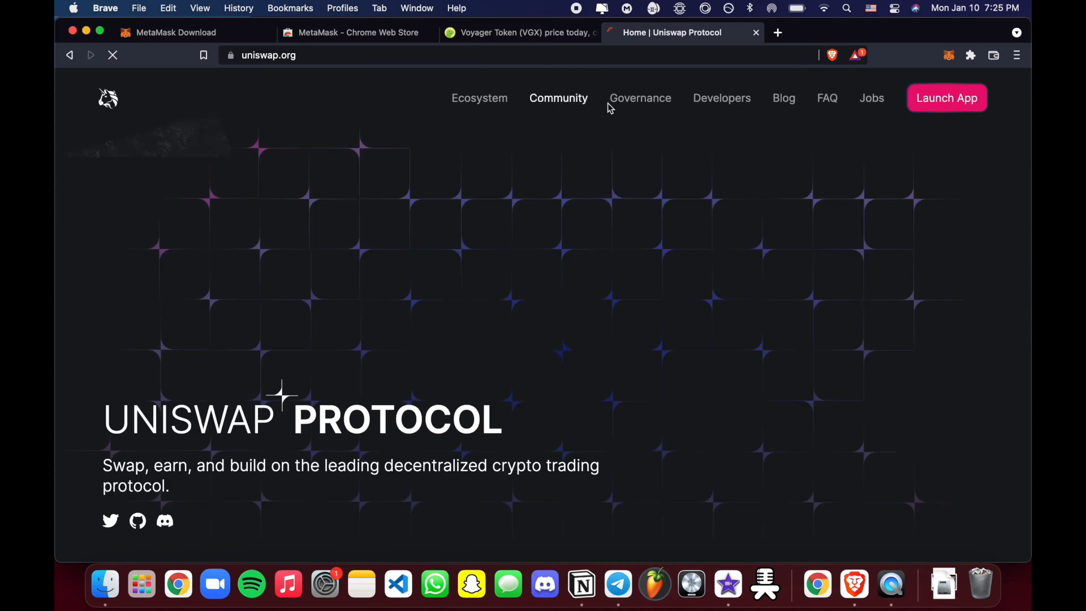
{"action": "left_click", "coordinate": [924, 100]}
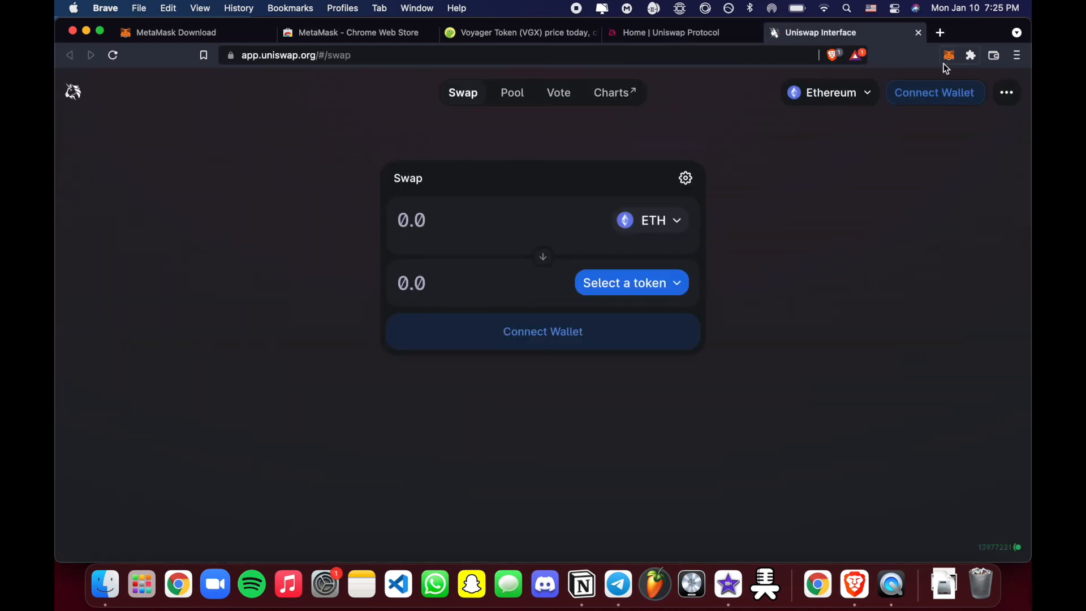
Step: Connect MetaMask's Account 1 to Uniswap, approve access and check the connection status in the wallet
{"action": "left_click", "coordinate": [940, 94]}
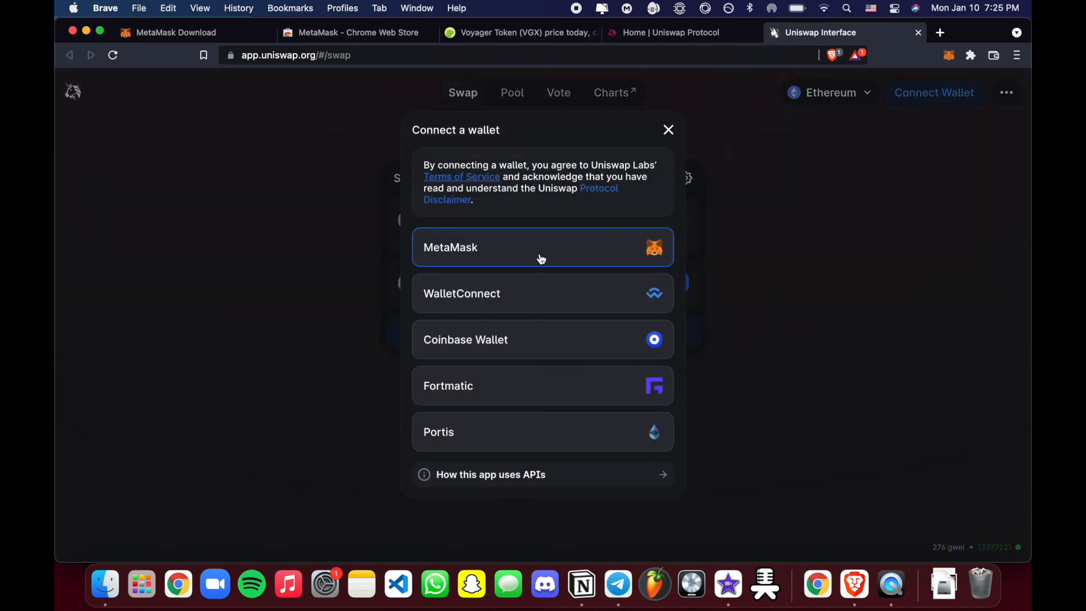
{"action": "left_click", "coordinate": [540, 258]}
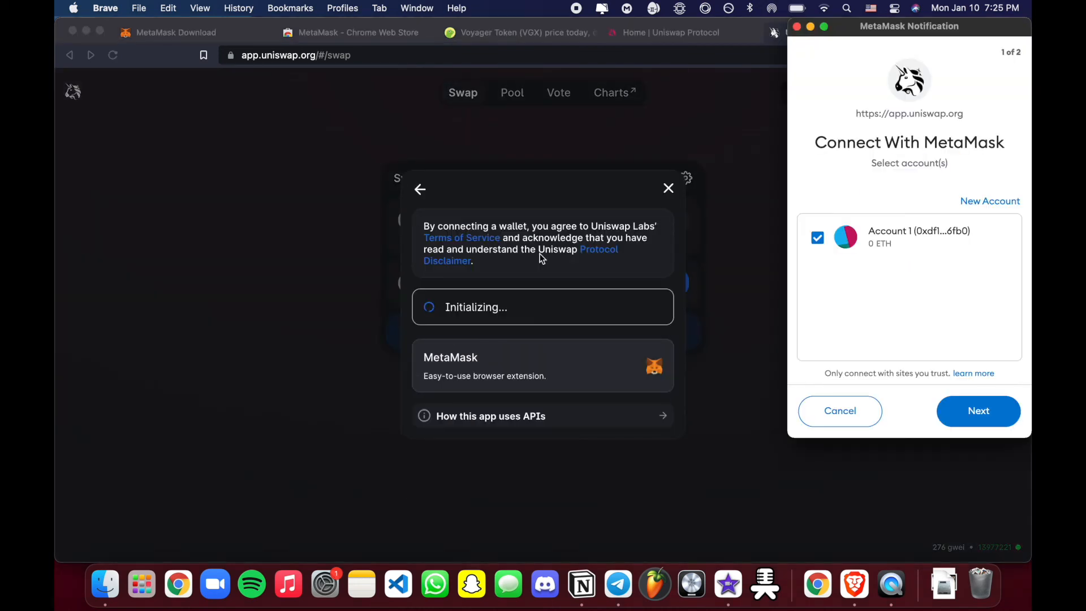
{"action": "left_click", "coordinate": [987, 413]}
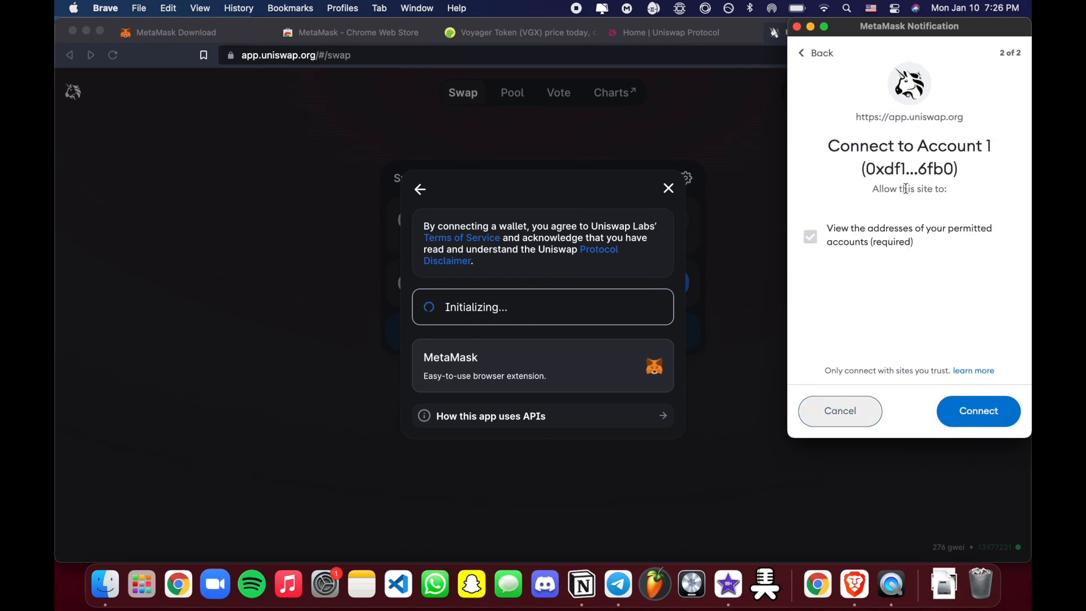
{"action": "left_click", "coordinate": [986, 403]}
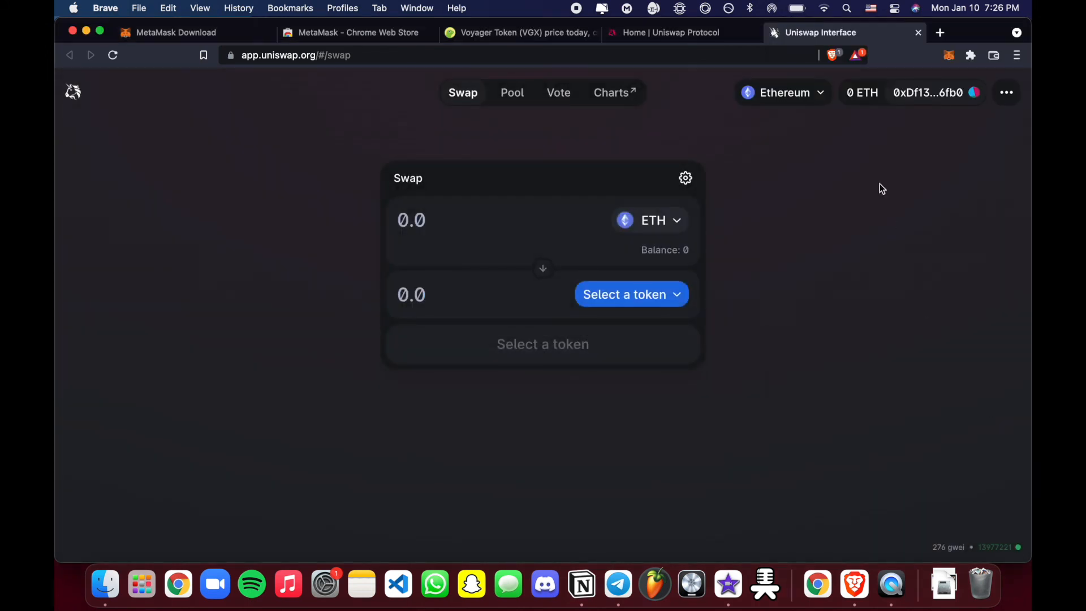
{"action": "left_click", "coordinate": [950, 56]}
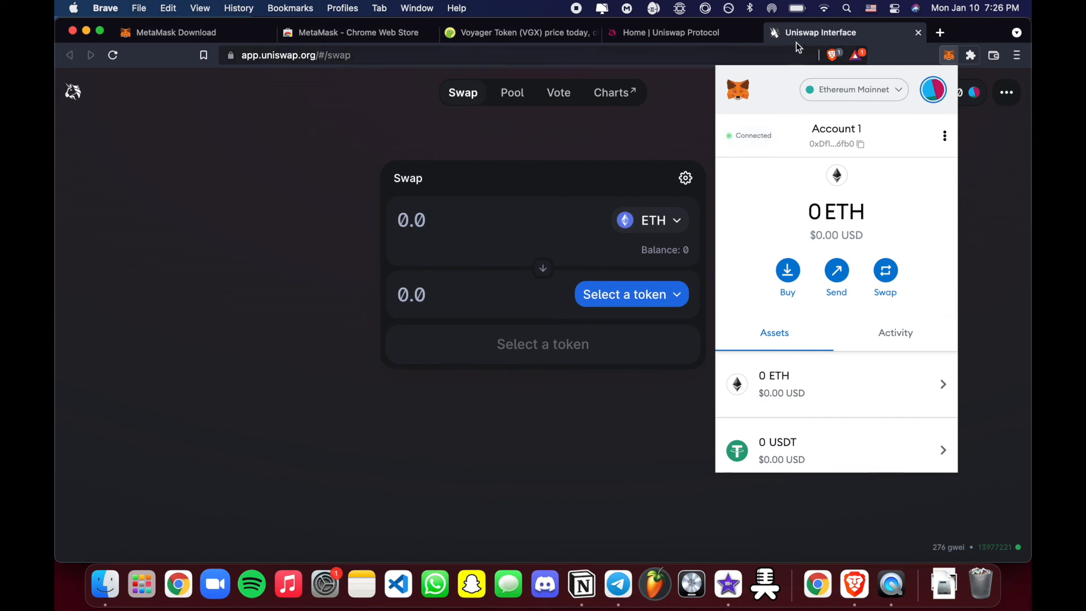
{"action": "left_click", "coordinate": [665, 134]}
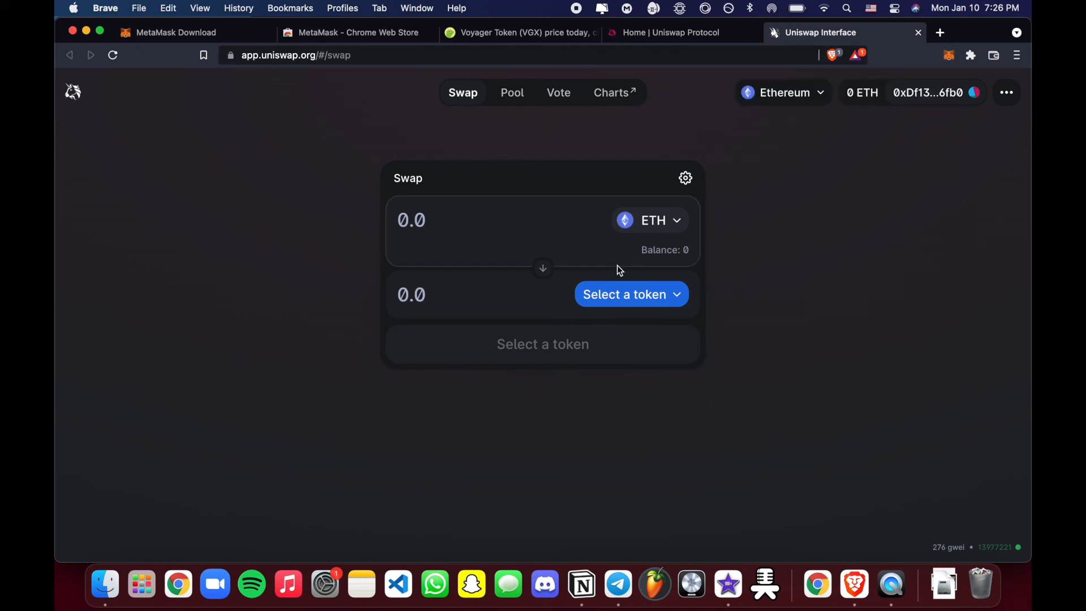
{"action": "left_click", "coordinate": [544, 267]}
{"action": "left_click", "coordinate": [611, 222]}
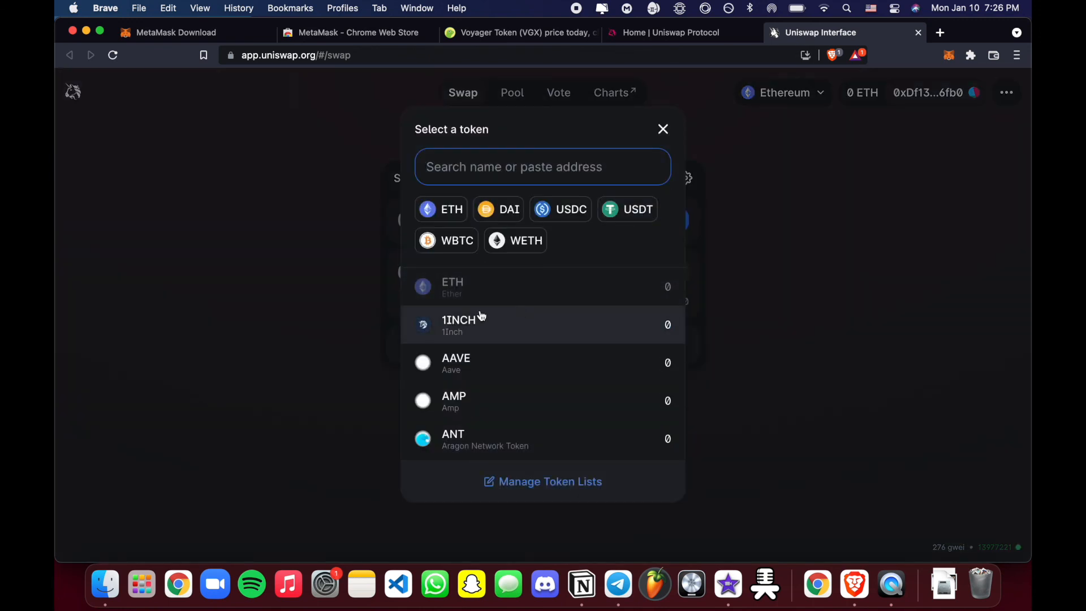
{"action": "left_click", "coordinate": [676, 132]}
{"action": "left_click", "coordinate": [662, 130]}
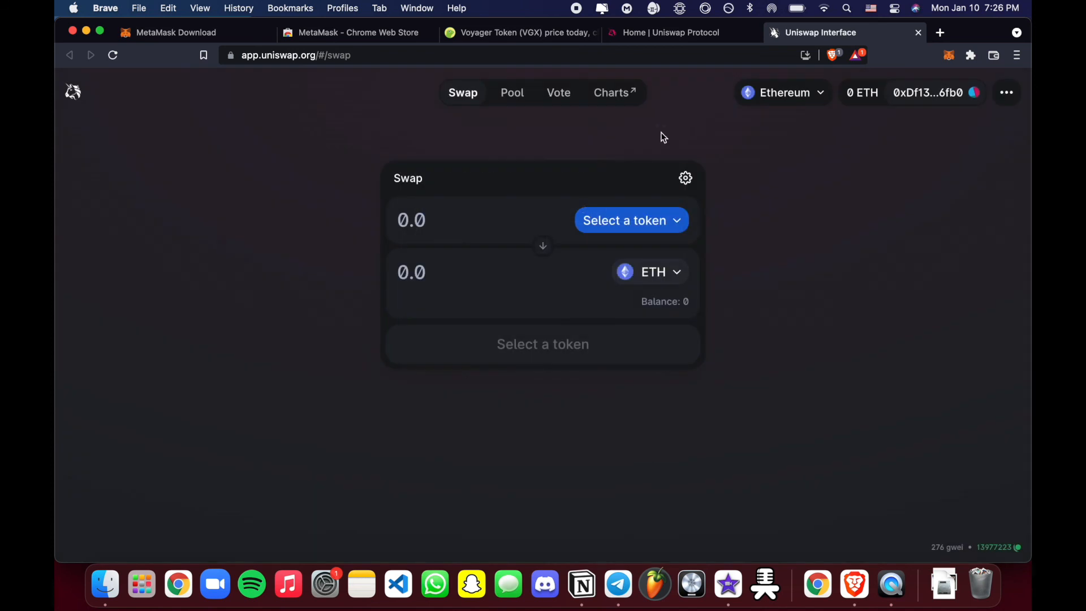
{"action": "left_click", "coordinate": [543, 266]}
Step: Set up a swap with USDT as the token to receive, enter 0.1 ETH to pay and try to submit it
{"action": "left_click", "coordinate": [615, 293]}
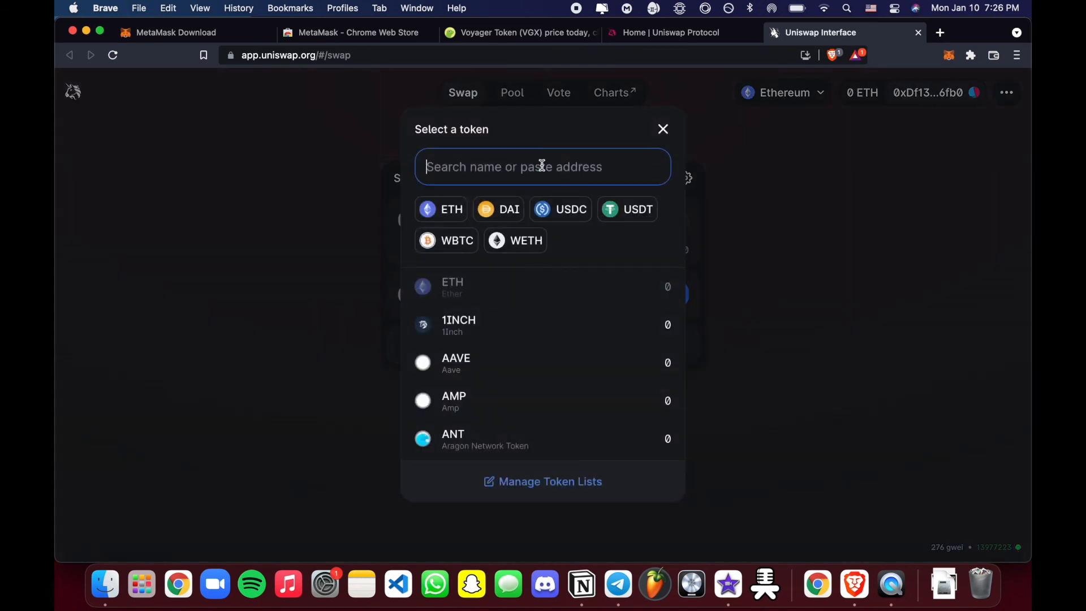
{"action": "left_click", "coordinate": [636, 209]}
{"action": "left_click", "coordinate": [537, 209]}
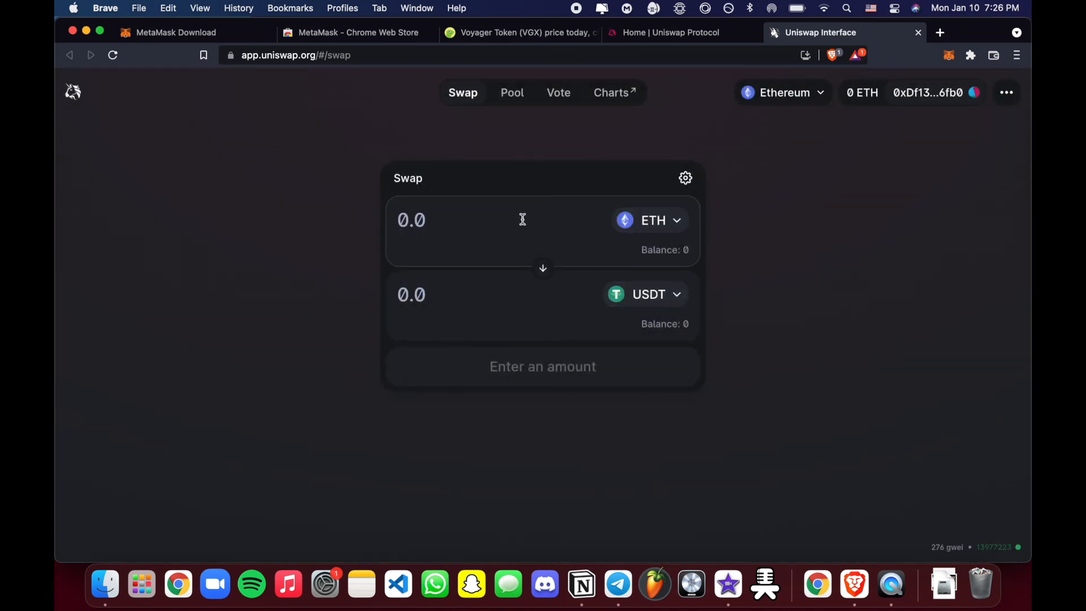
{"action": "type", "text": "0.1"}
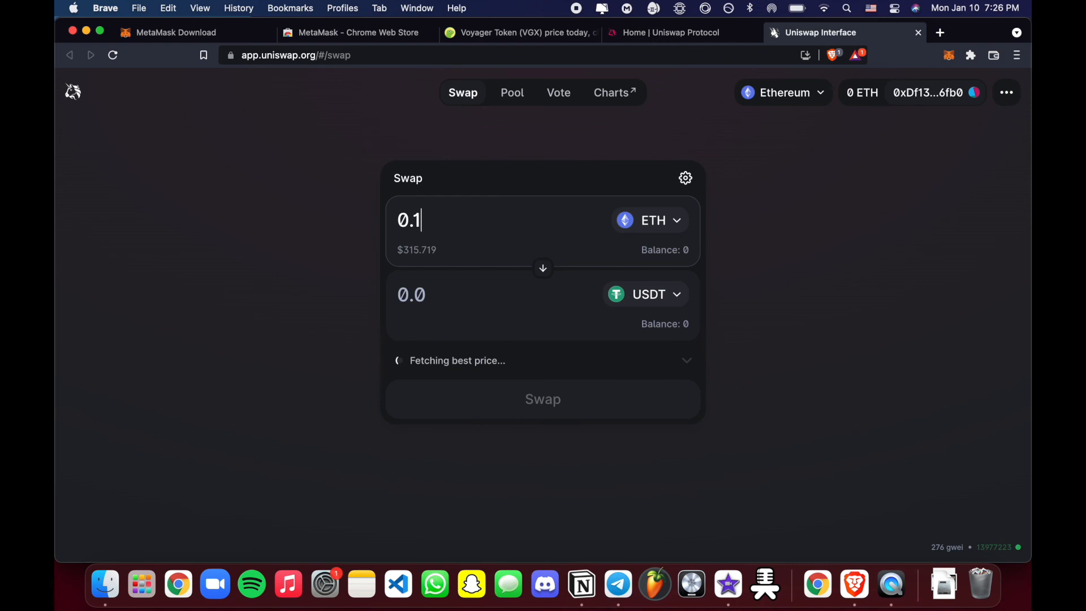
{"action": "key", "text": "BackSpace"}
{"action": "type", "text": "1"}
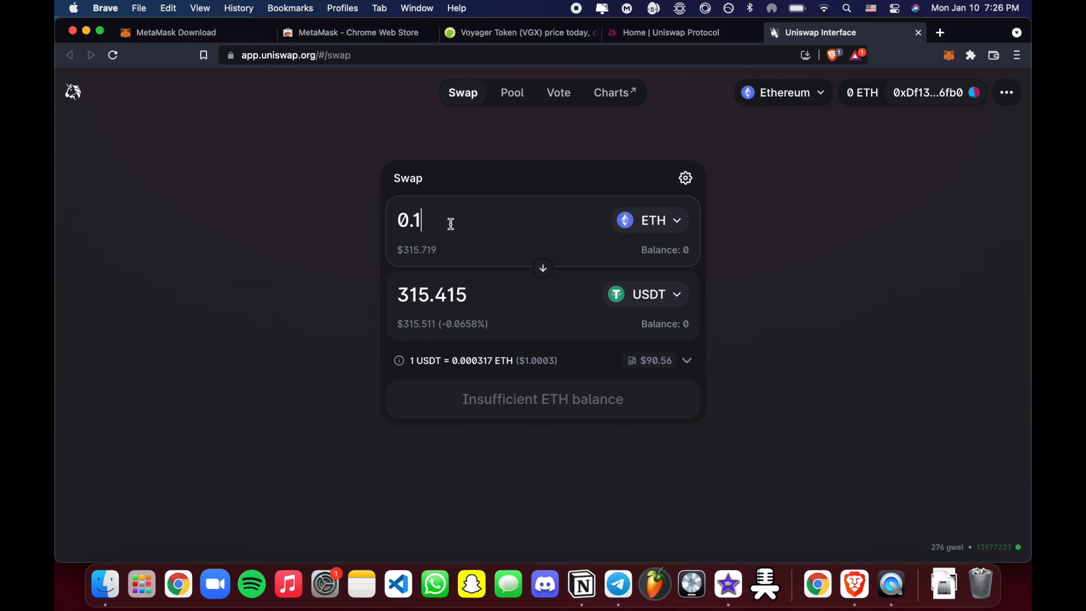
{"action": "left_click", "coordinate": [529, 396]}
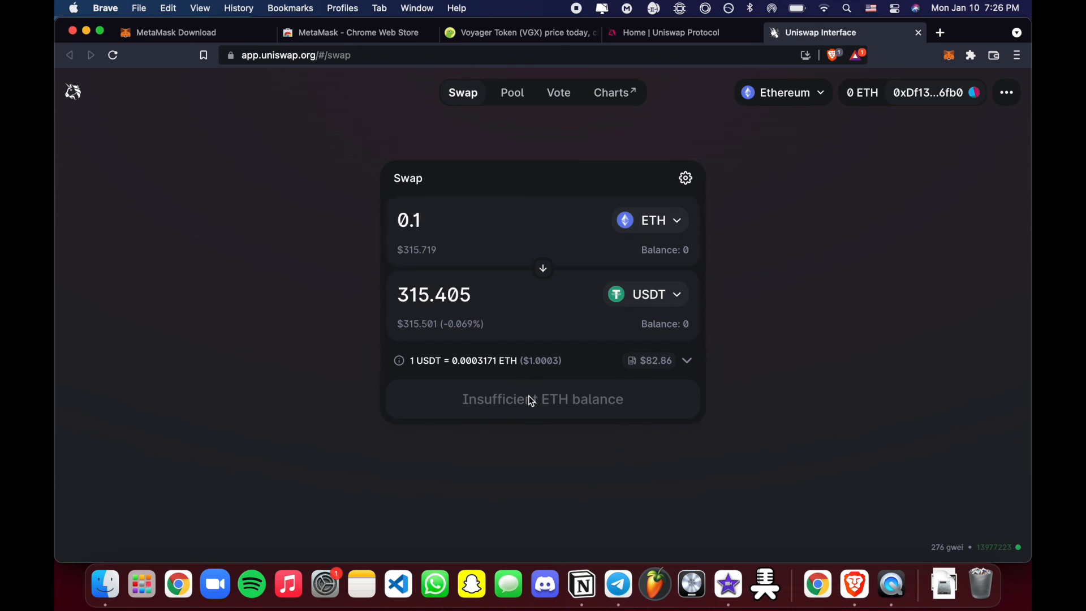